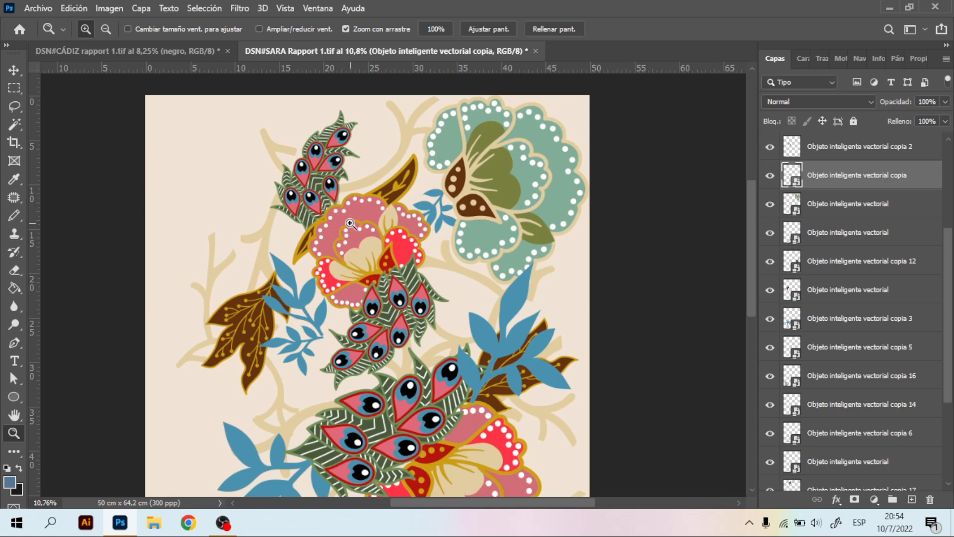
Step: Examine the edges of the flowers, feathers and leaves in the vector pattern at close and wide magnification
left_click_drag(376, 280, 411, 277)
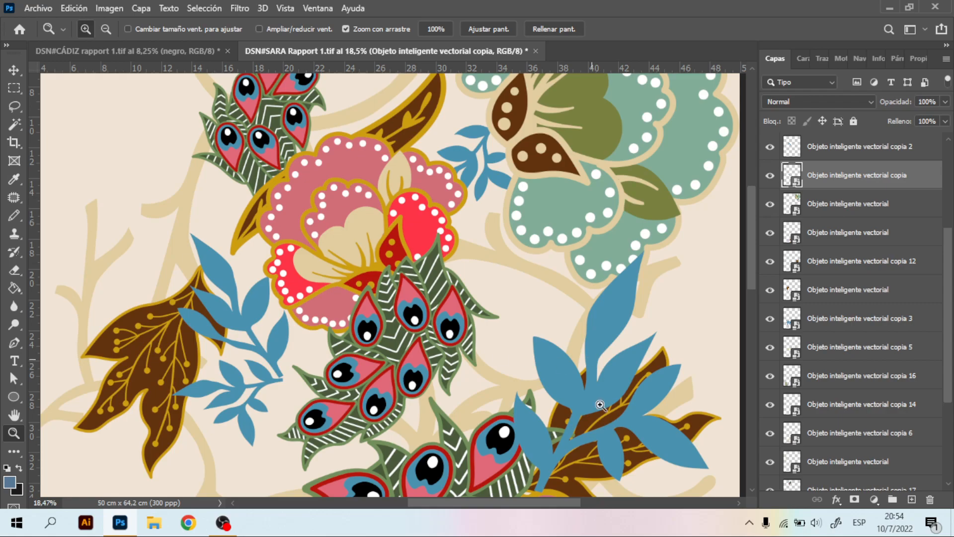
left_click_drag(347, 240, 426, 256)
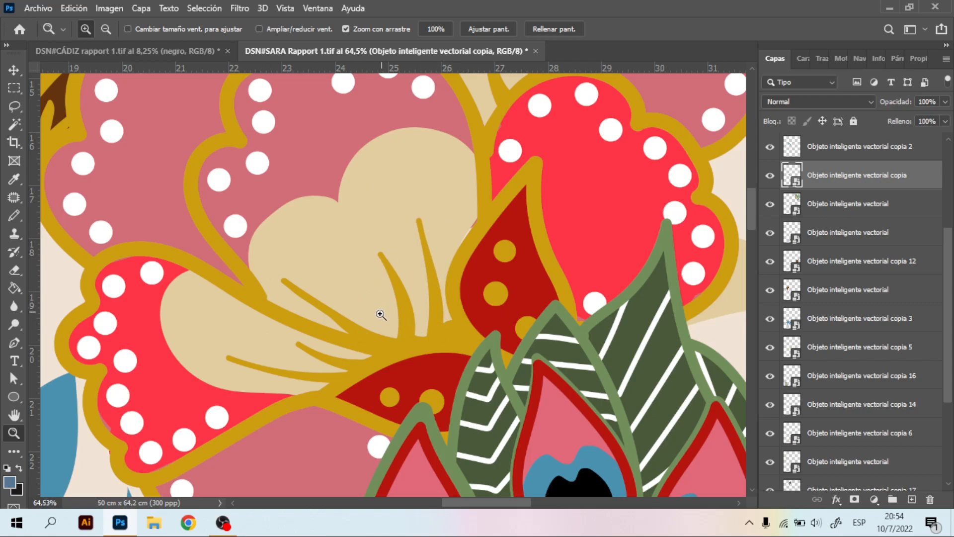
mouse_move(335, 328)
left_mouse_down()
mouse_move(304, 341)
mouse_move(334, 332)
left_mouse_up()
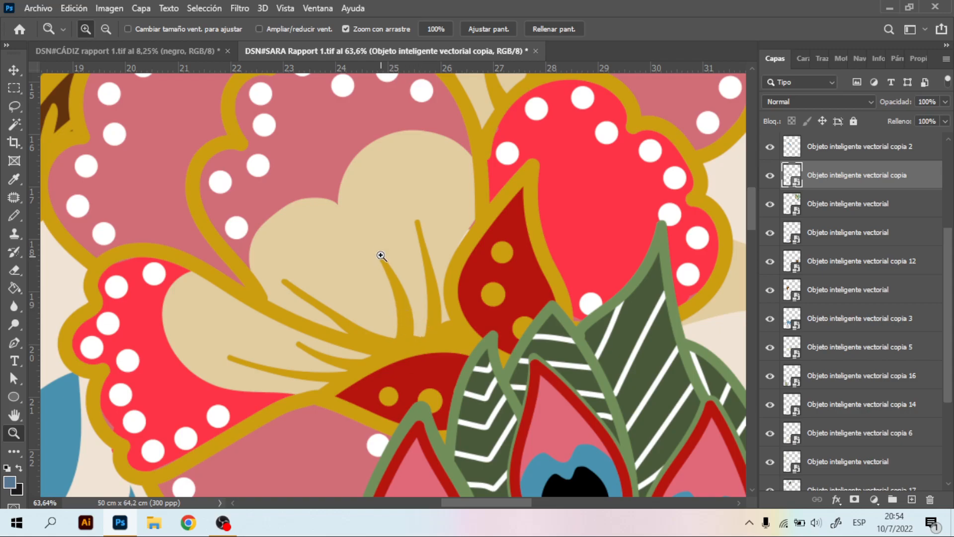
left_click_drag(387, 274, 284, 313)
key("space")
left_click_drag(467, 294, 329, 337)
left_click_drag(485, 318, 471, 280)
left_click_drag(380, 332, 444, 275)
key("space")
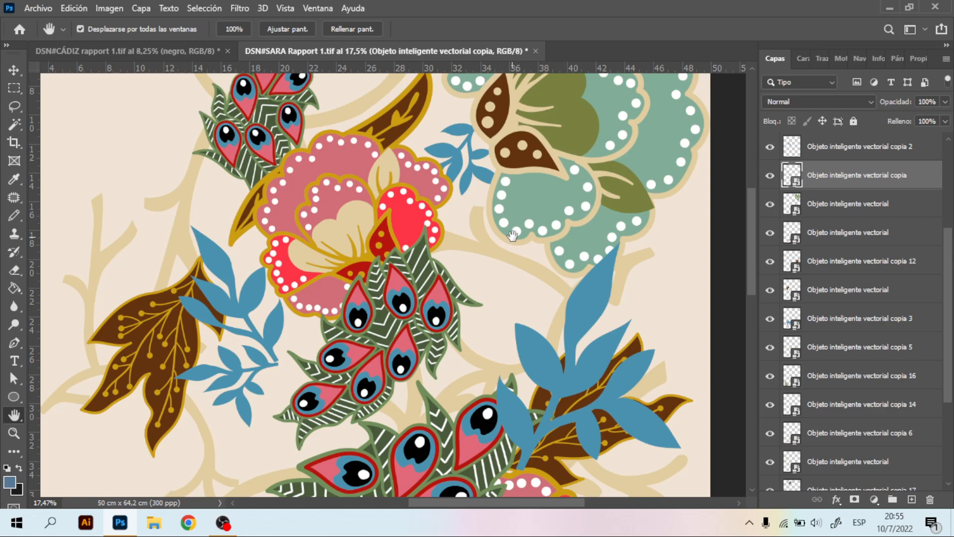
key("z")
left_click_drag(520, 240, 481, 254)
Step: Scale the small blue leaf sprig beside the brown leaf up to about 828% and inspect its enlarged edges
key("v")
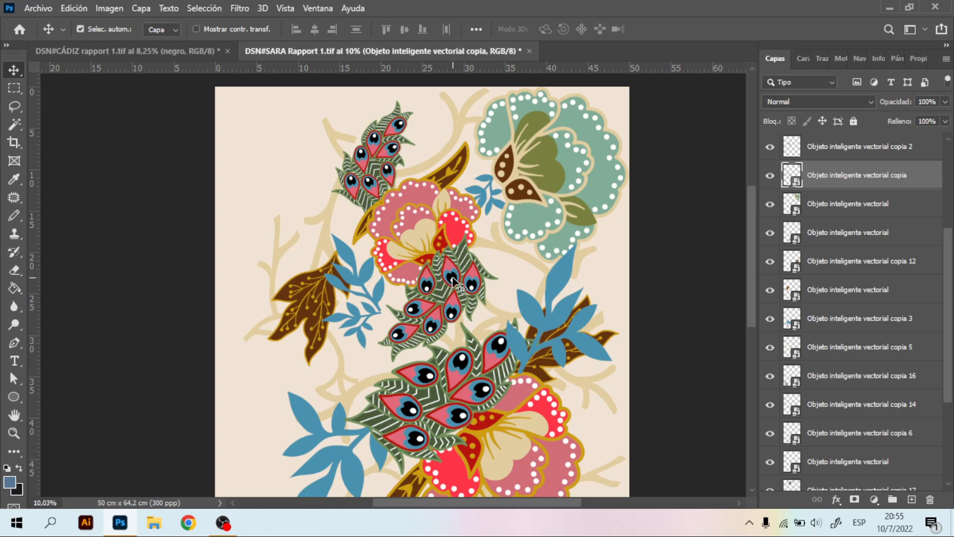
key("ctrl+t")
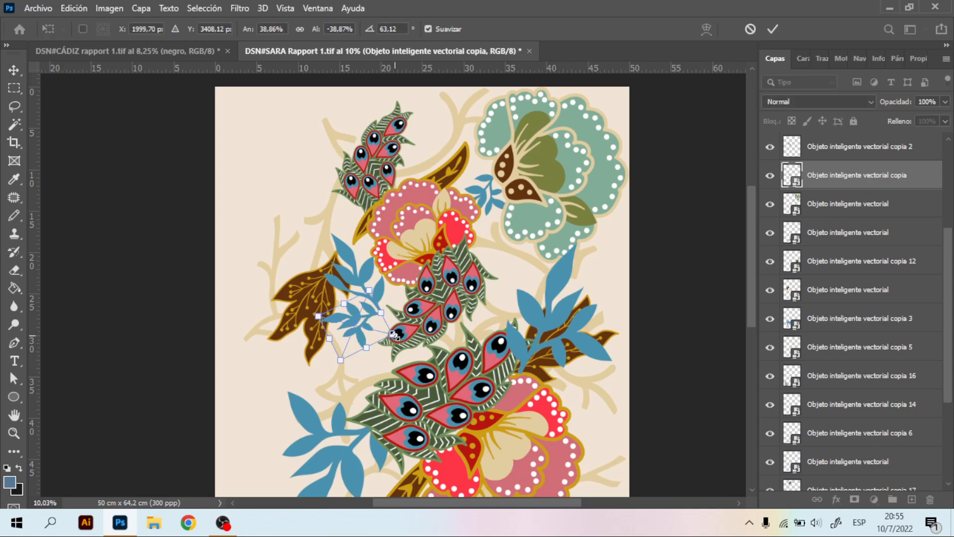
left_click_drag(394, 334, 396, 336)
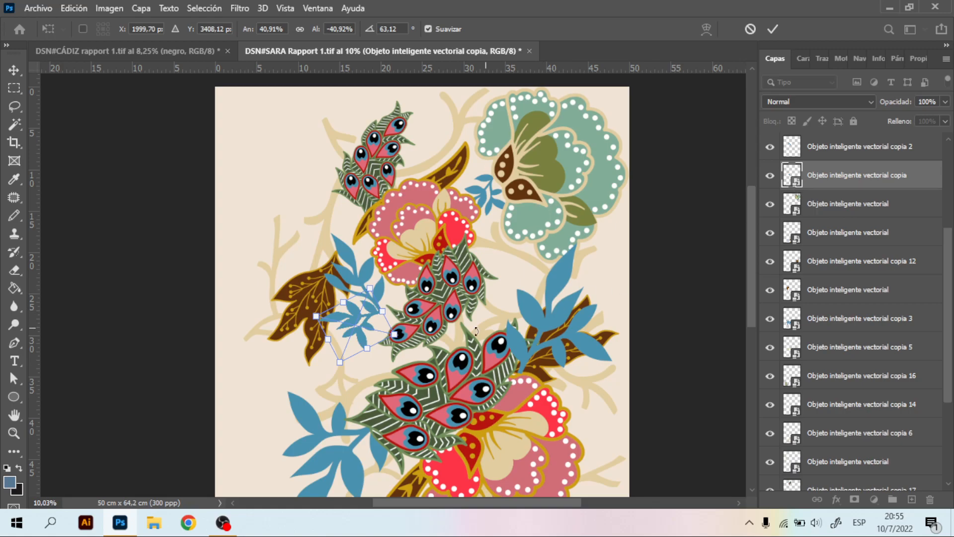
left_click_drag(395, 334, 585, 453)
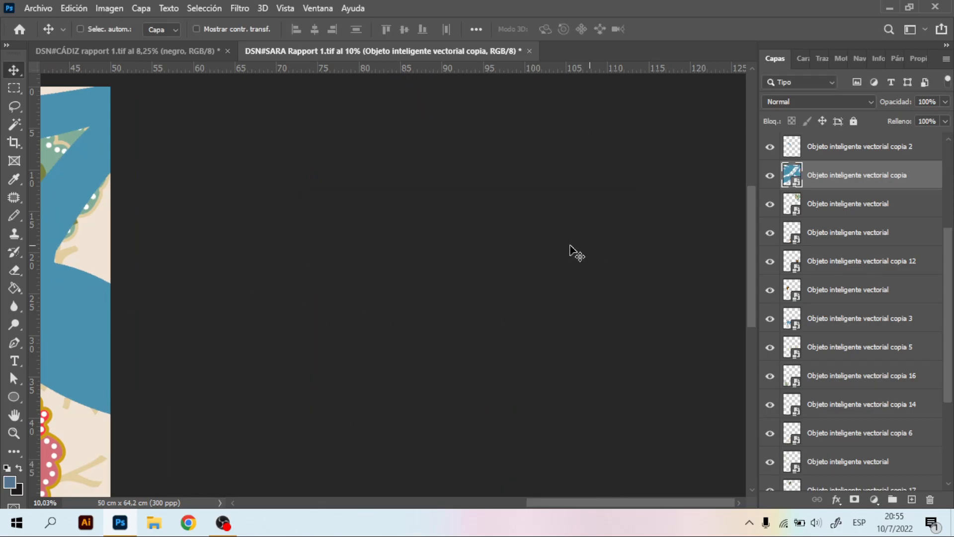
key("space")
left_click_drag(154, 289, 370, 242)
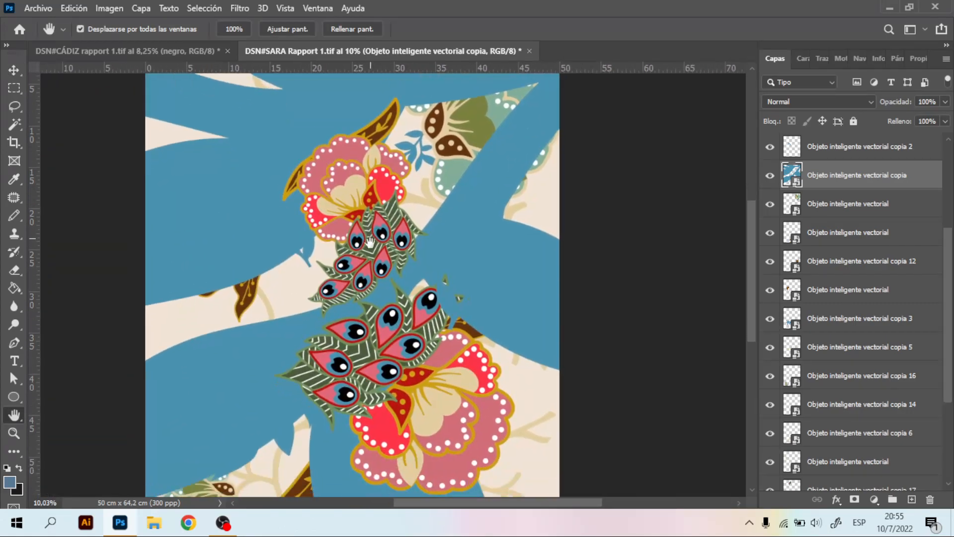
key("ctrl+space")
left_click_drag(253, 320, 401, 297)
left_click_drag(326, 317, 320, 340)
Step: Check the document's dimensions and resolution in the Image Size settings, leaving them as they are
left_click(119, 10)
left_click(165, 111)
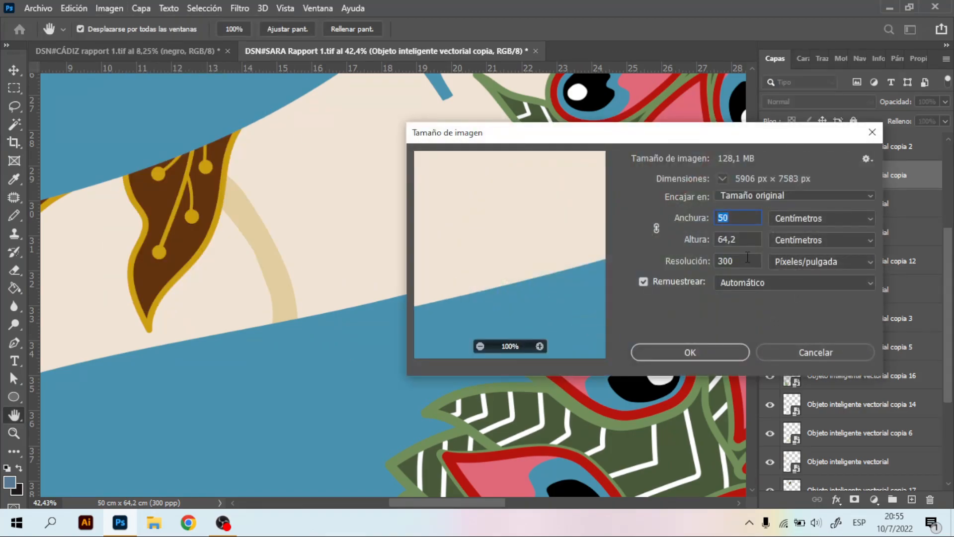
left_click_drag(775, 135, 540, 134)
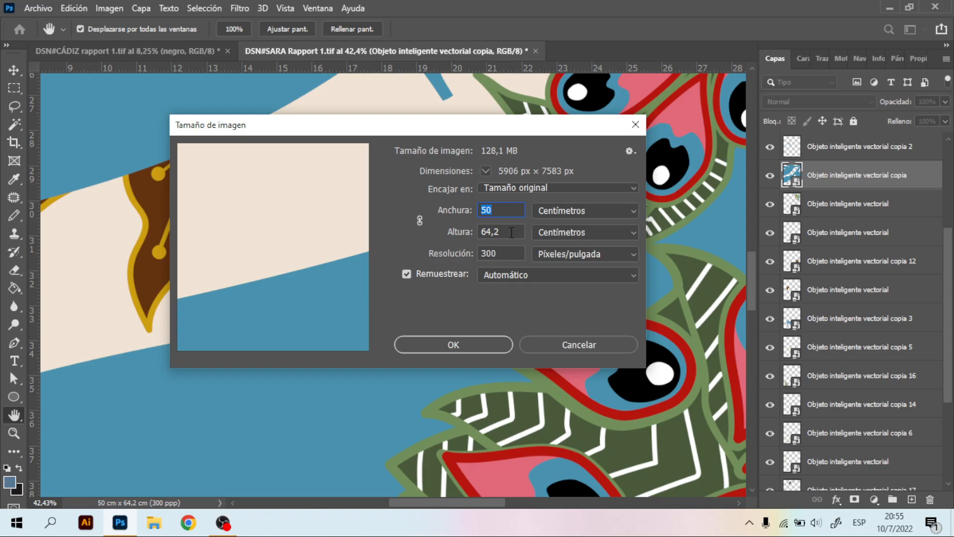
left_click(592, 344)
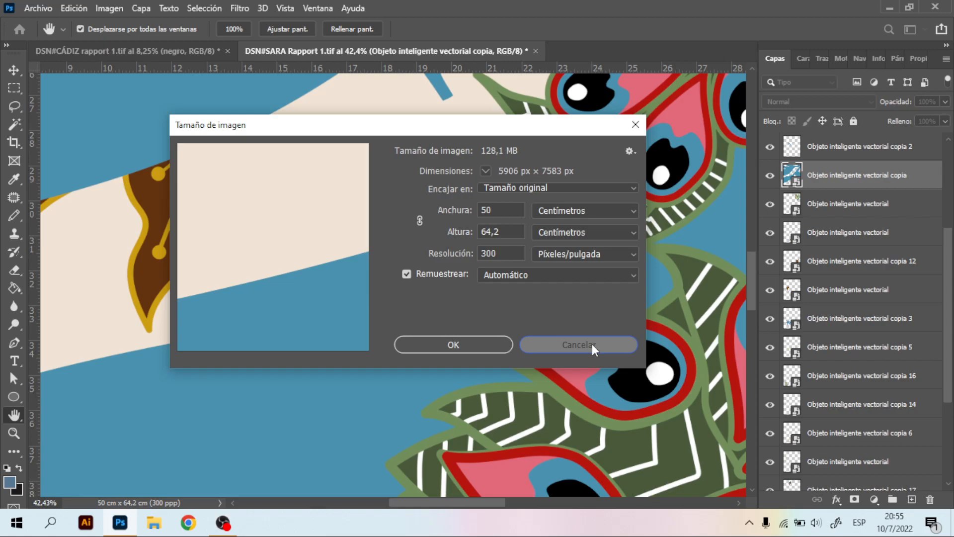
Step: Scale the oversized blue leaf sprig back down to roughly the size of the pattern's other large leaf branches
left_click_drag(369, 255, 299, 245)
key("ctrl+0")
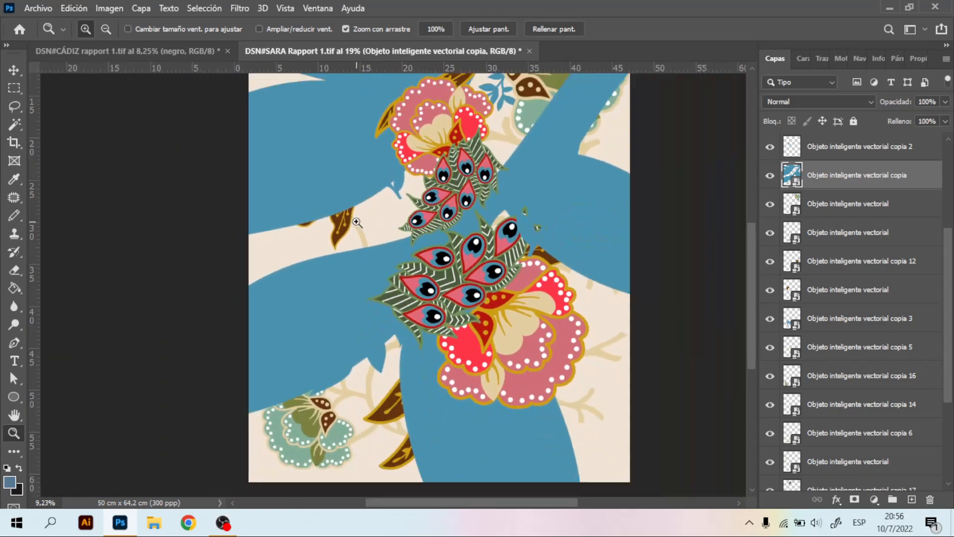
left_click_drag(462, 259, 422, 263)
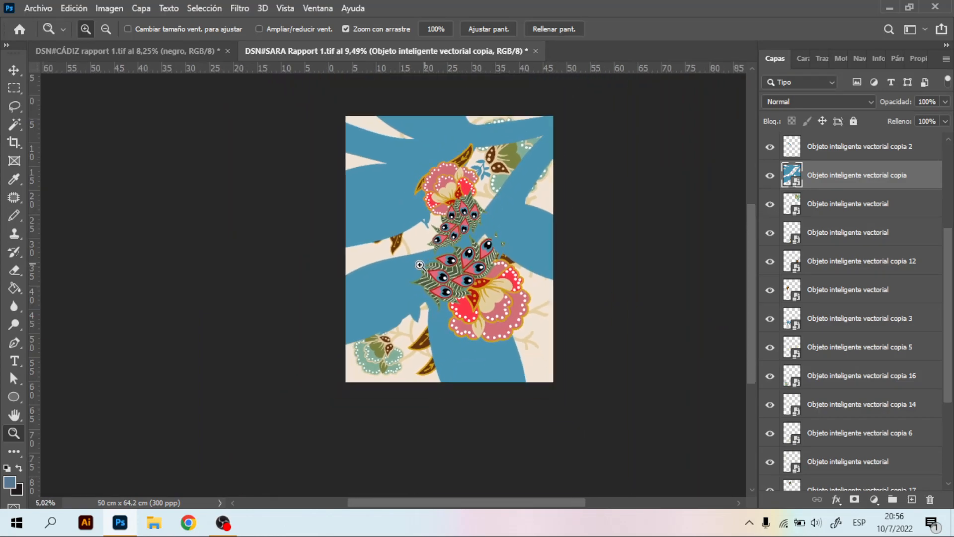
left_click_drag(564, 159, 597, 168)
left_click(12, 70)
scroll(370, 267, "up", 1)
scroll(368, 267, "down", 1)
key("ctrl+t")
scroll(394, 341, "down", 7)
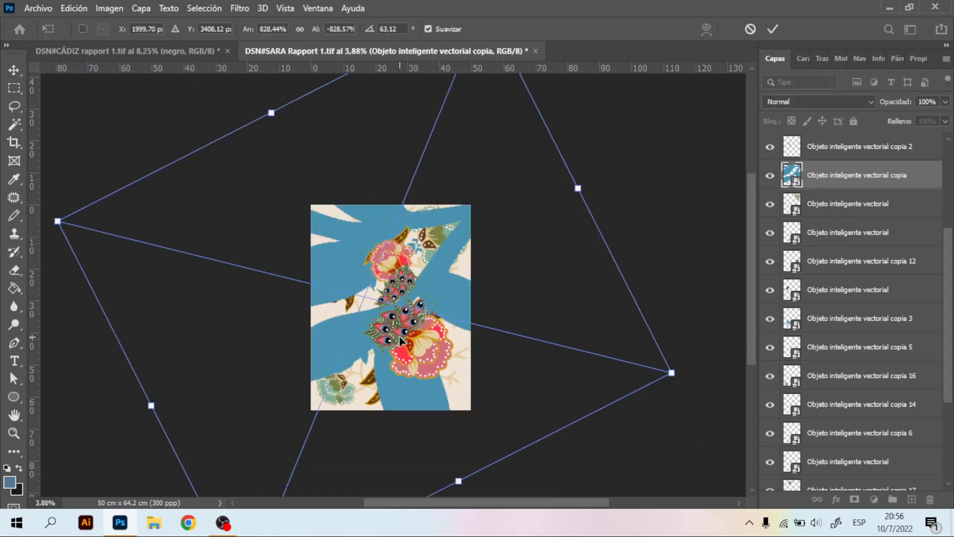
left_click_drag(453, 129, 488, 306)
key("Return")
Step: Reposition the resized blue leaf sprig below the smaller blue branch, between the brown leaf and the peacock feathers
key("z")
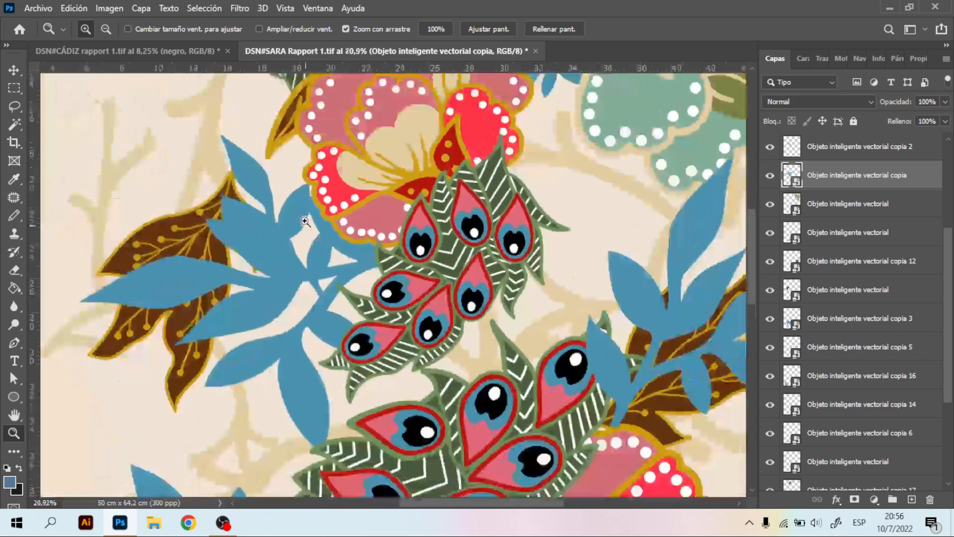
key("v")
left_click_drag(257, 282, 279, 346)
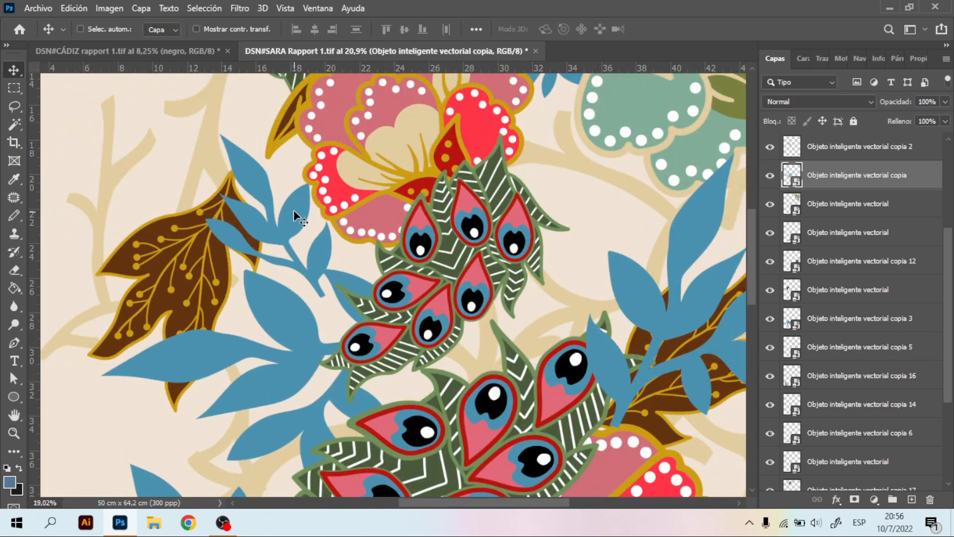
scroll(293, 212, "down", 3)
scroll(313, 313, "up", 2)
left_click_drag(281, 311, 302, 302)
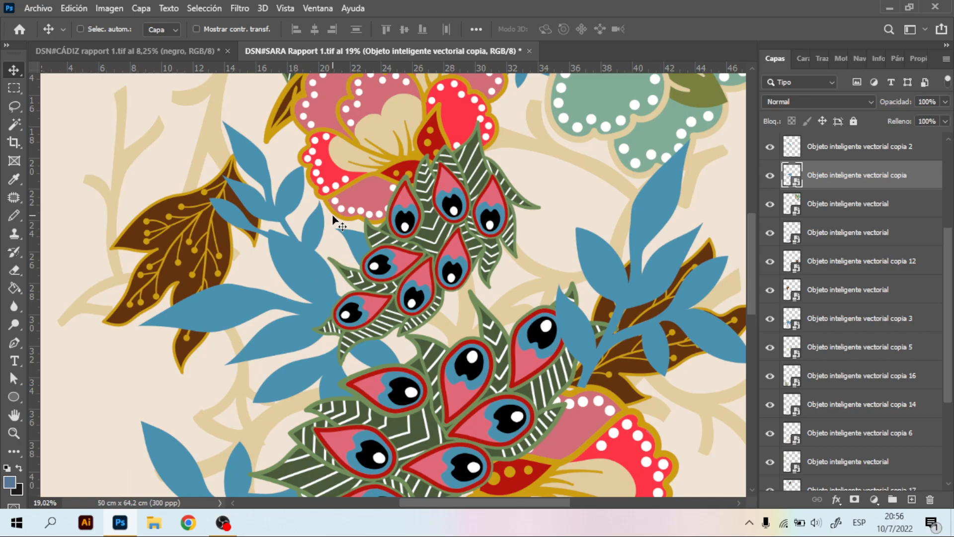
scroll(330, 215, "down", 2)
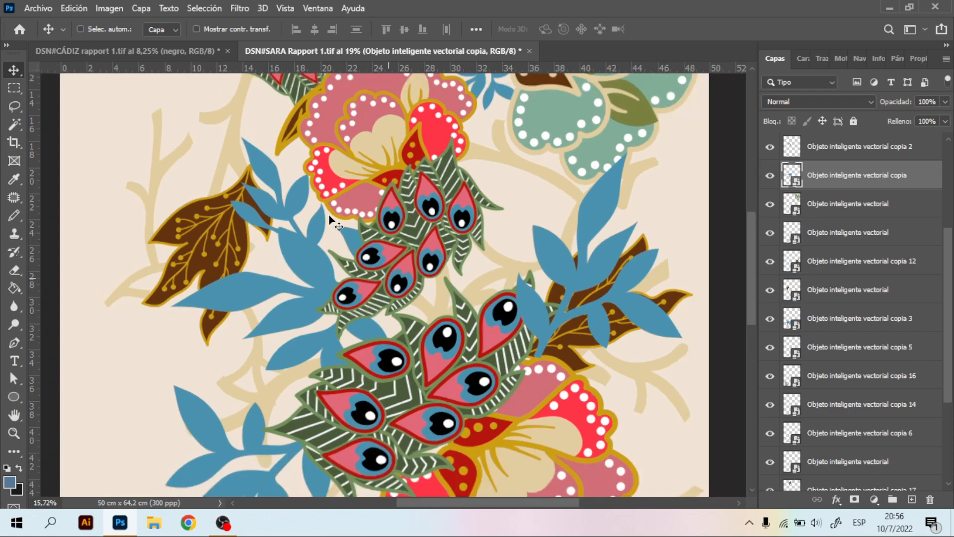
scroll(351, 302, "up", 3)
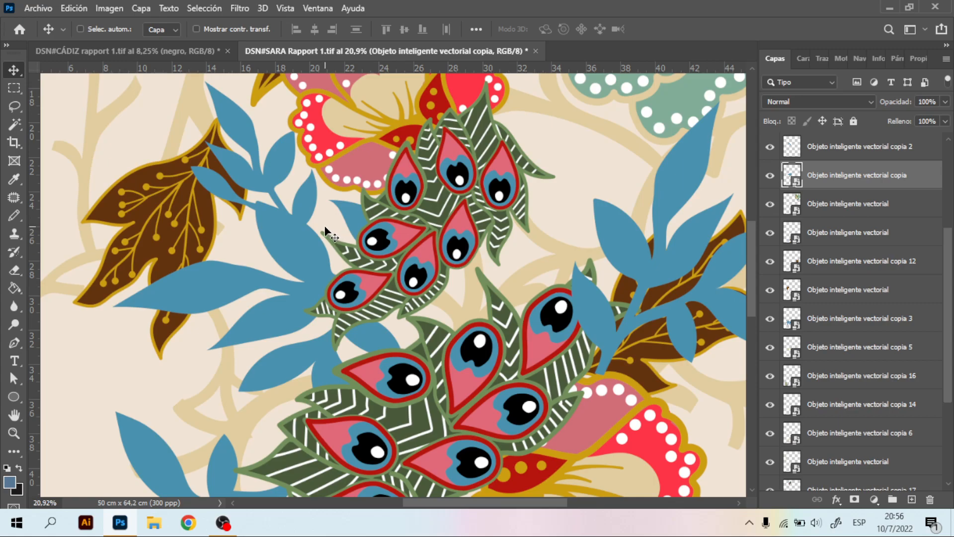
scroll(328, 227, "down", 1)
left_click_drag(311, 255, 244, 280)
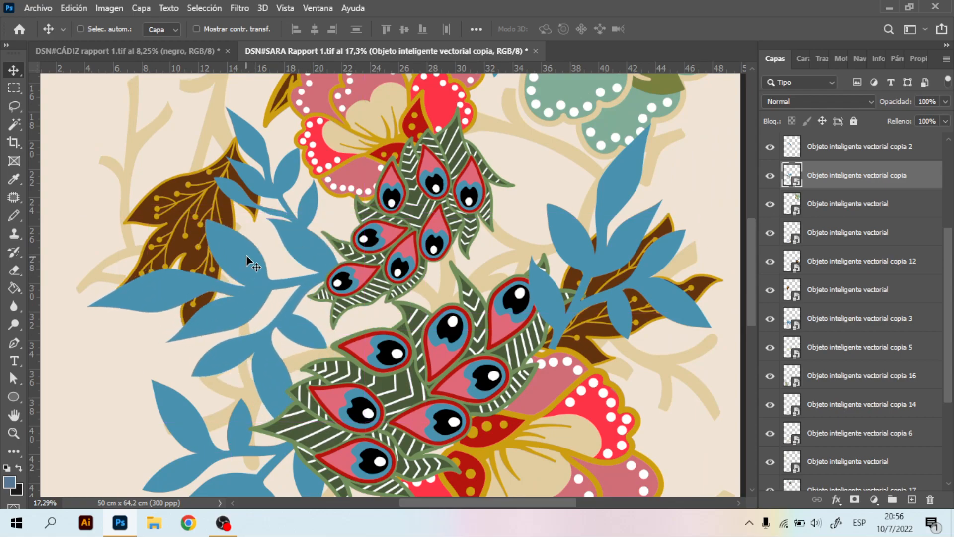
Step: Preview a green recolour of the leaf sprig using Hue/Saturation with Colorize, hue 123 and saturation +52, and discard it
scroll(335, 243, "up", 3)
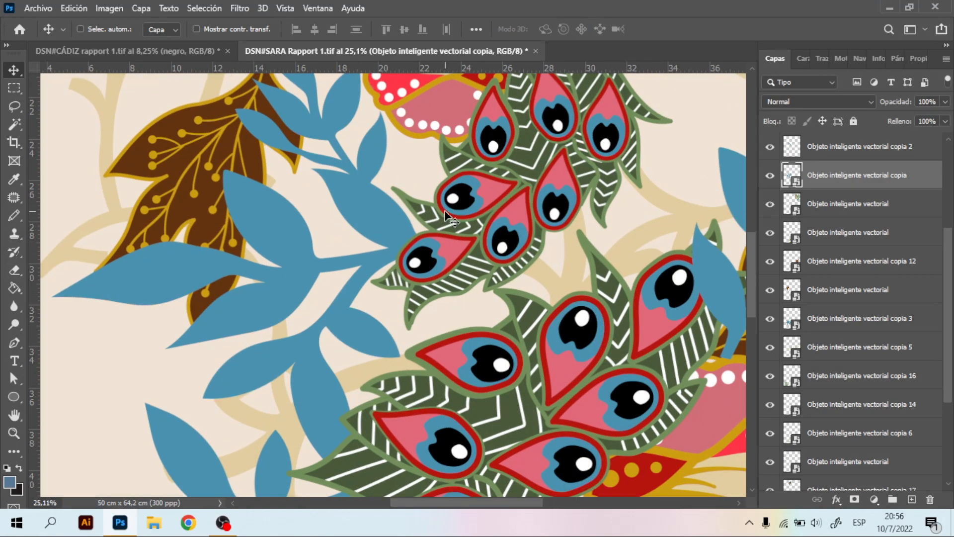
key("ctrl+u")
left_click_drag(627, 164, 656, 144)
left_click(770, 324)
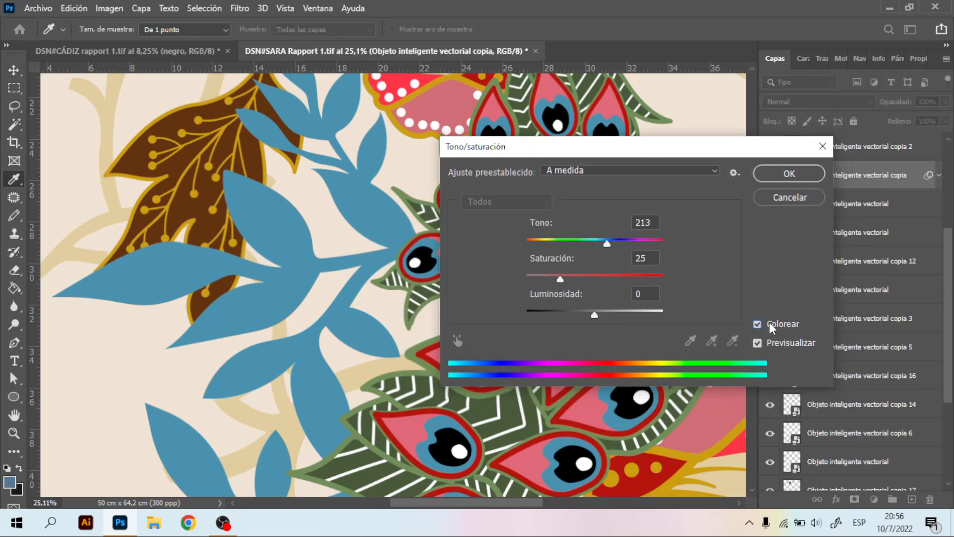
left_click_drag(563, 279, 598, 280)
left_click_drag(607, 243, 546, 246)
left_click_drag(567, 246, 573, 246)
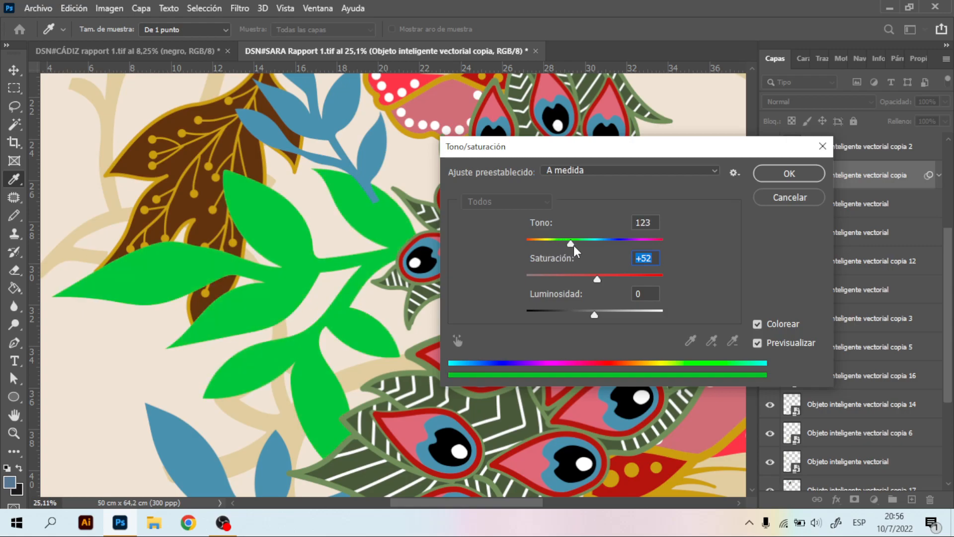
left_click_drag(705, 156, 639, 204)
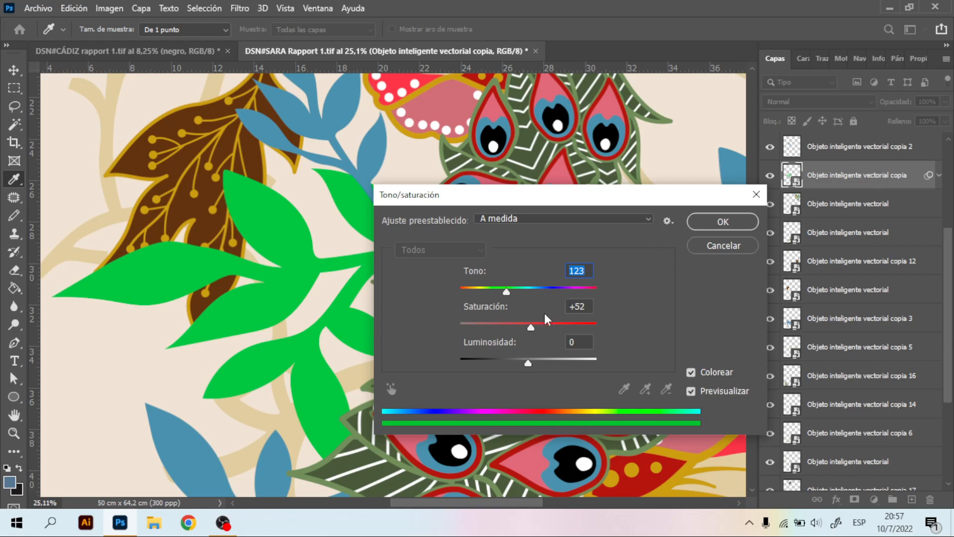
left_click(721, 247)
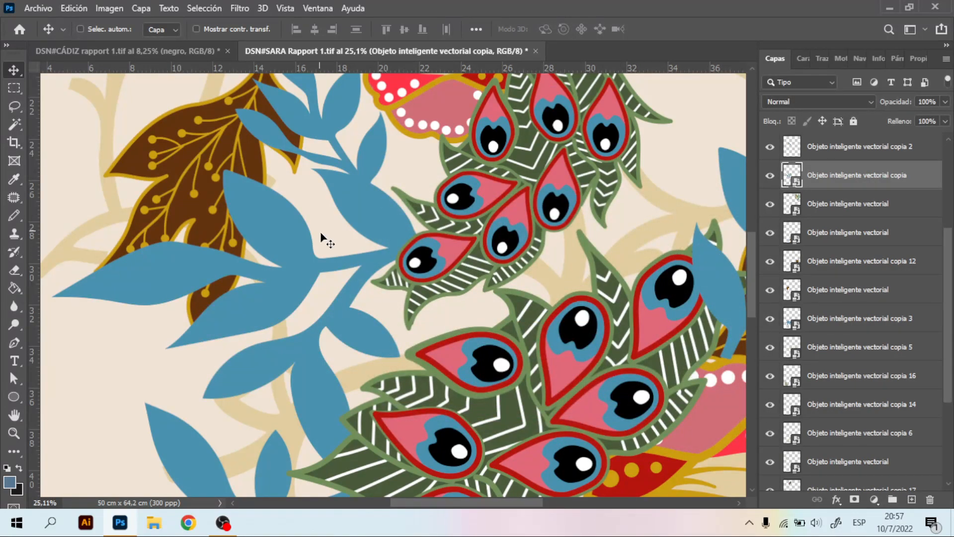
Step: Shift the leaf sprig slightly down and left, and try to delete its lassoed upper leaf from the smart object
left_click_drag(381, 217, 334, 260)
key("z")
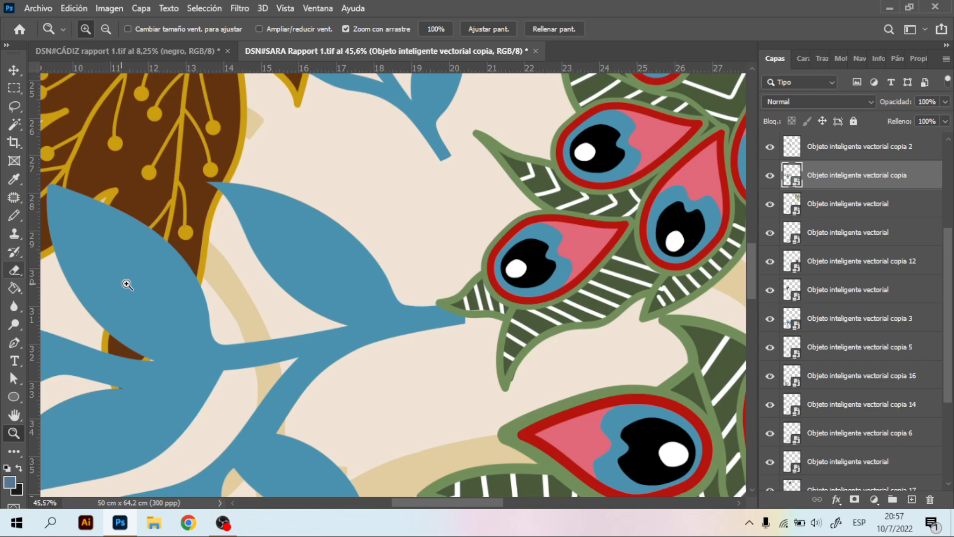
key("e")
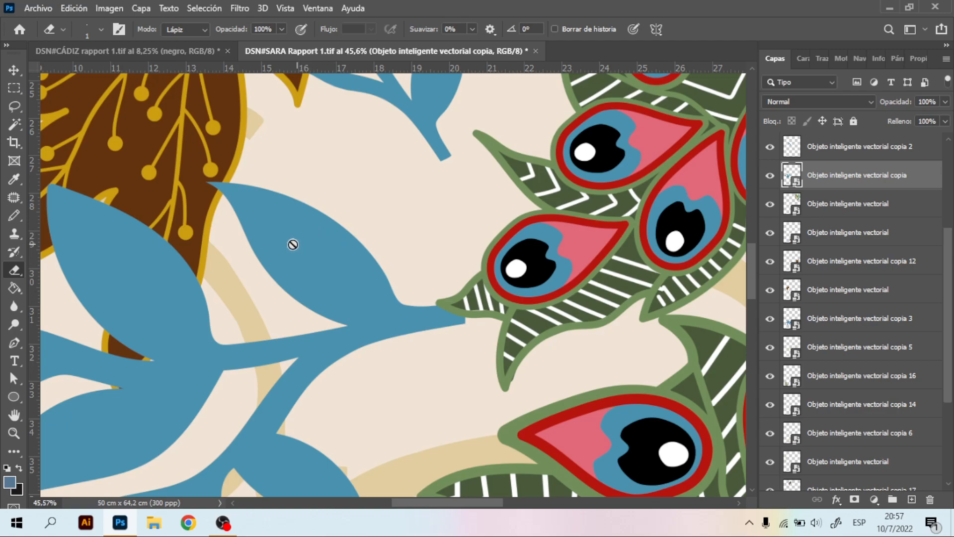
left_click(15, 106)
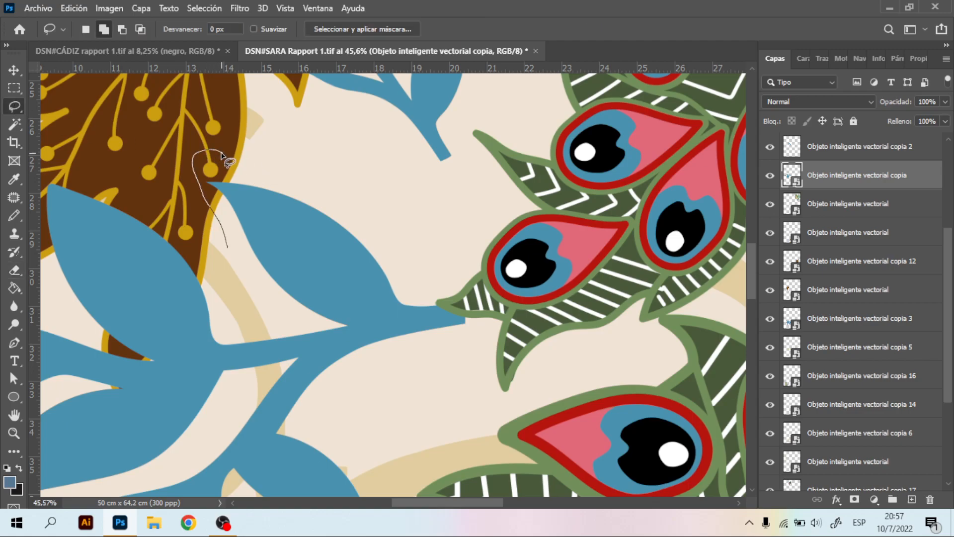
mouse_move(222, 155)
left_mouse_down()
mouse_move(413, 258)
mouse_move(350, 326)
left_mouse_up()
key("Delete")
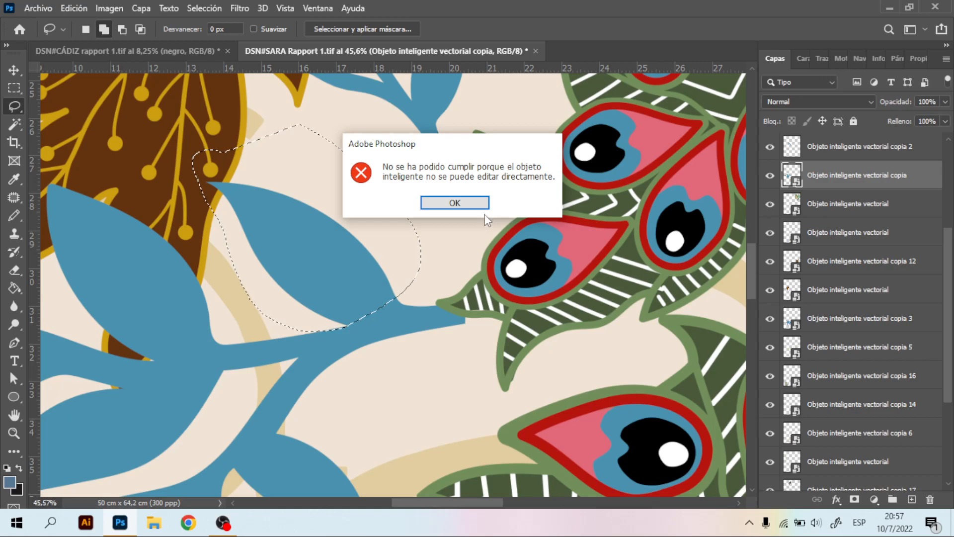
left_click(476, 203)
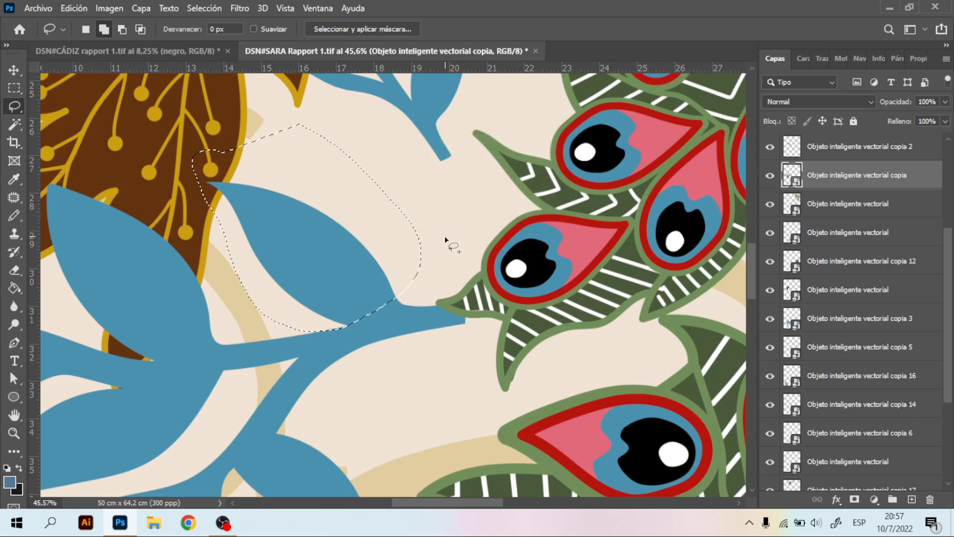
key("ctrl+d")
Step: Rasterize the smart object layer that holds the blue leaf sprig
key("z")
left_click_drag(421, 227, 401, 266)
left_click_drag(438, 184, 440, 222)
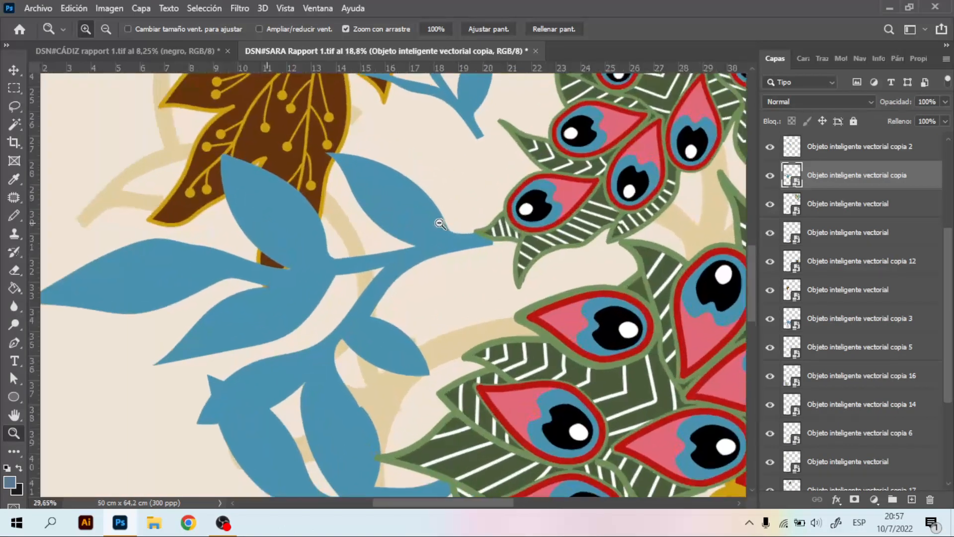
left_click_drag(503, 178, 503, 186)
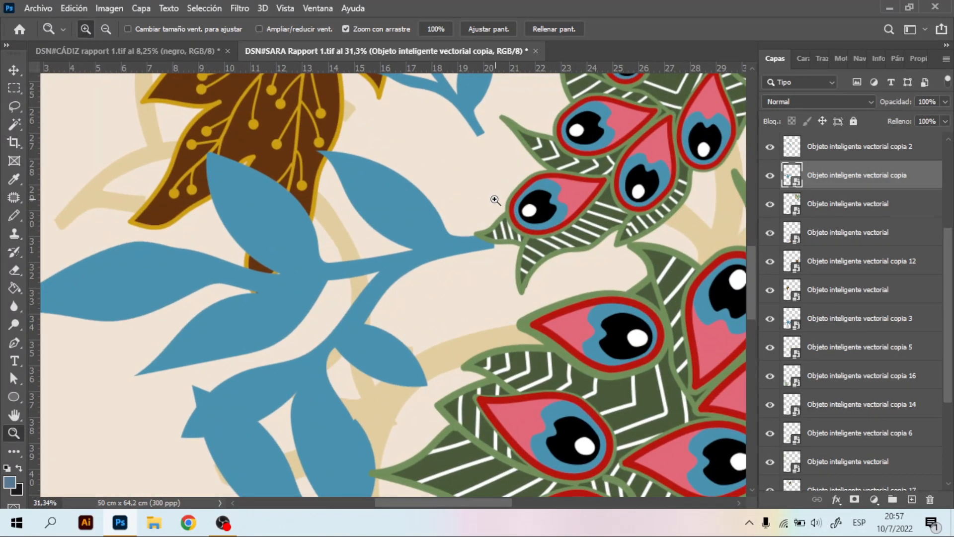
right_click(853, 173)
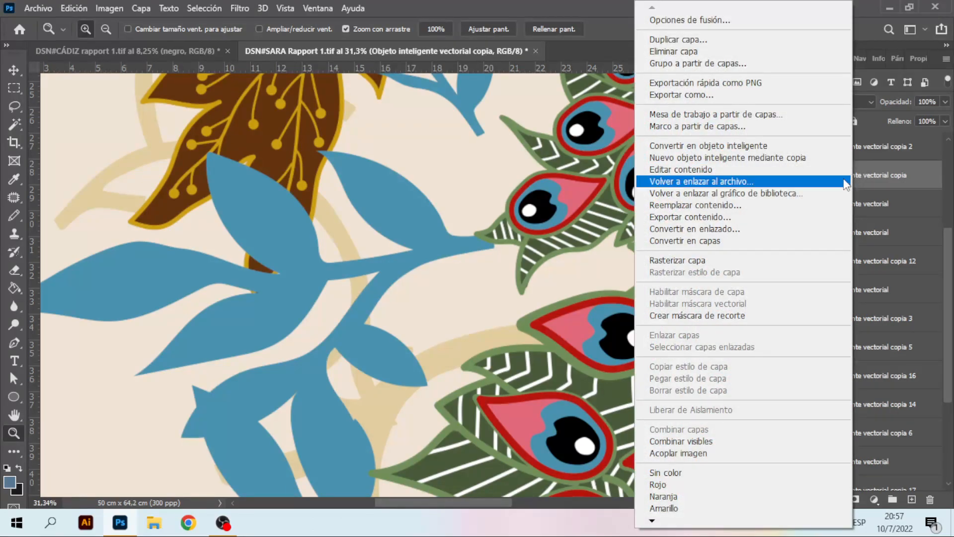
left_click(737, 261)
left_click_drag(430, 130, 420, 148)
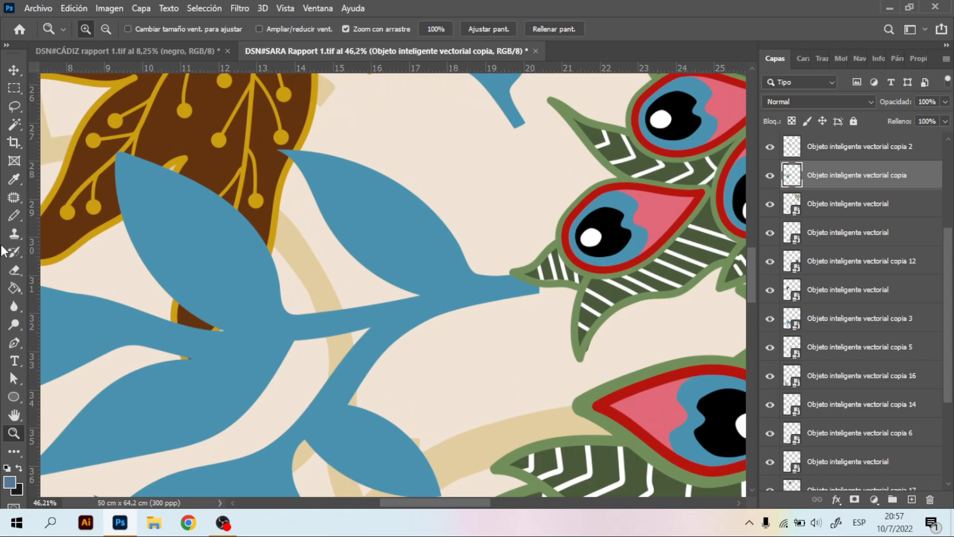
Step: Erase most of the blue sprig's upper leaf using the Eraser with the Circular definido brush at 71 px
left_click(14, 270)
right_click(389, 233)
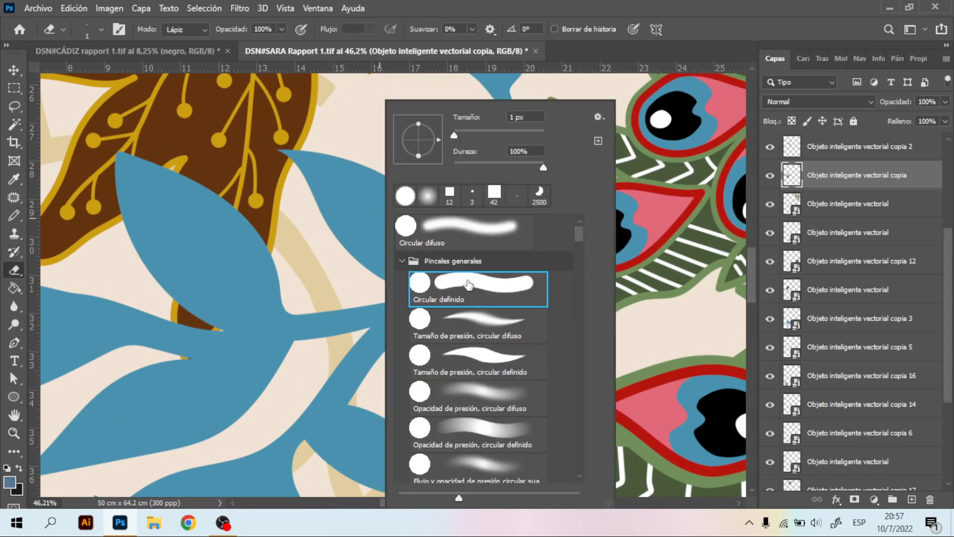
left_click(459, 292)
left_click_drag(458, 133, 464, 133)
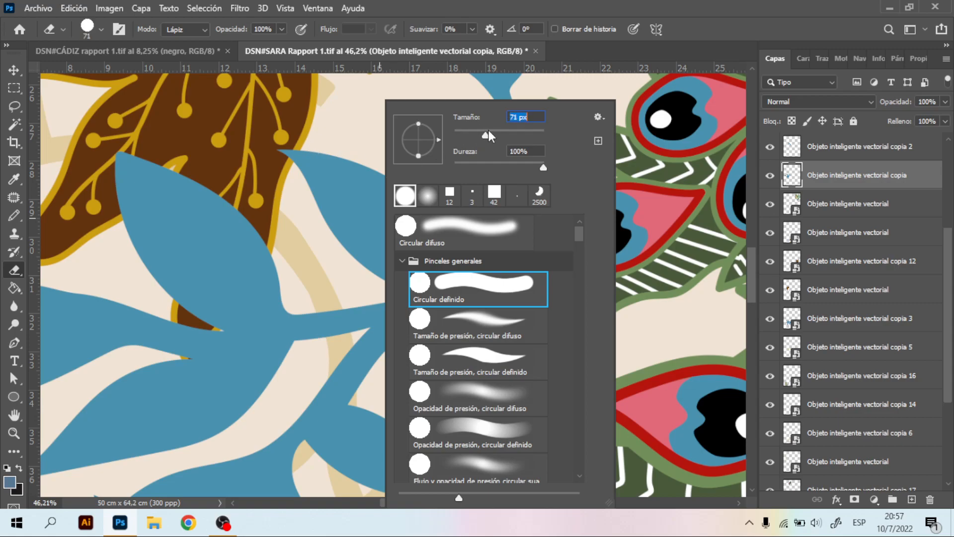
mouse_move(291, 146)
left_mouse_down()
mouse_move(371, 176)
mouse_move(343, 226)
mouse_move(437, 250)
left_mouse_up()
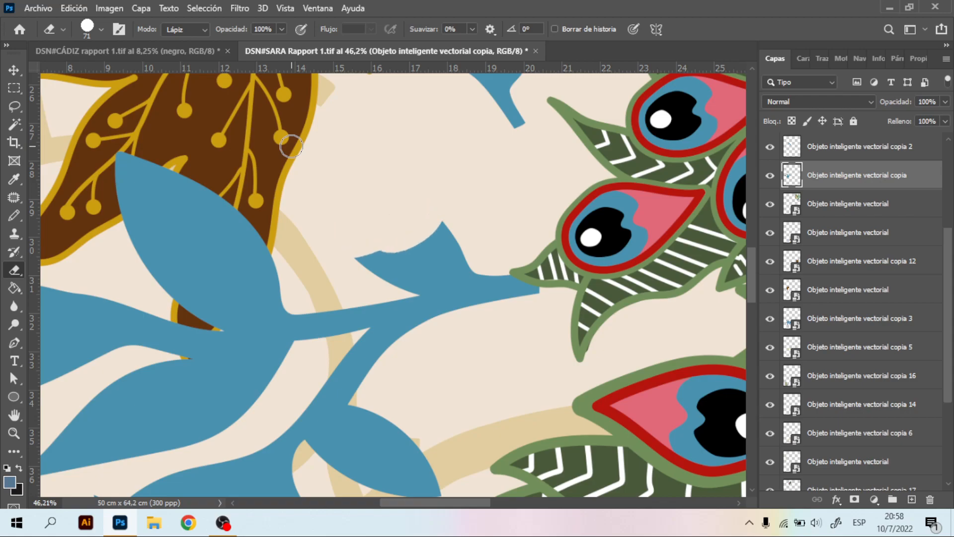
Step: Select the remaining stump of the upper leaf with the Polygonal Lasso, delete it down to the branch, and deselect
key("z")
left_click(447, 248)
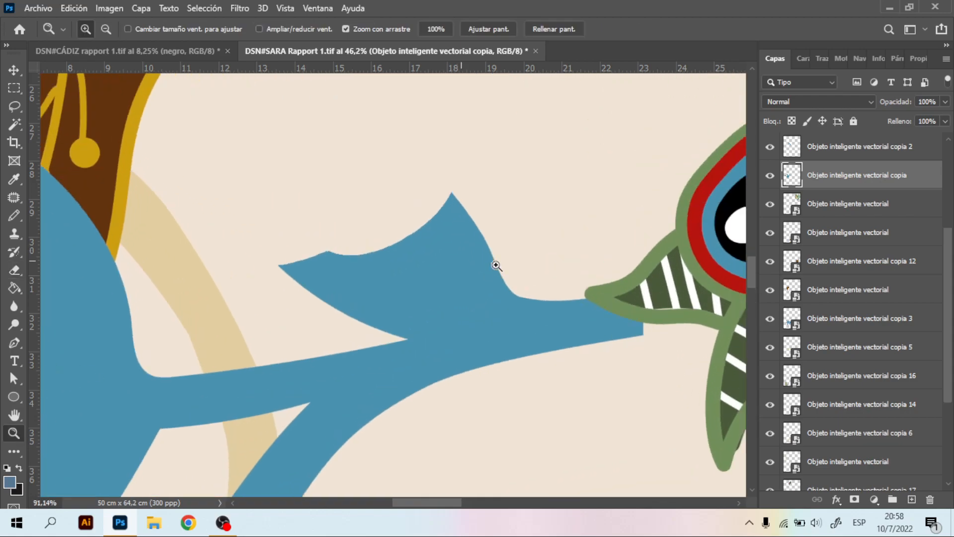
left_click(16, 104)
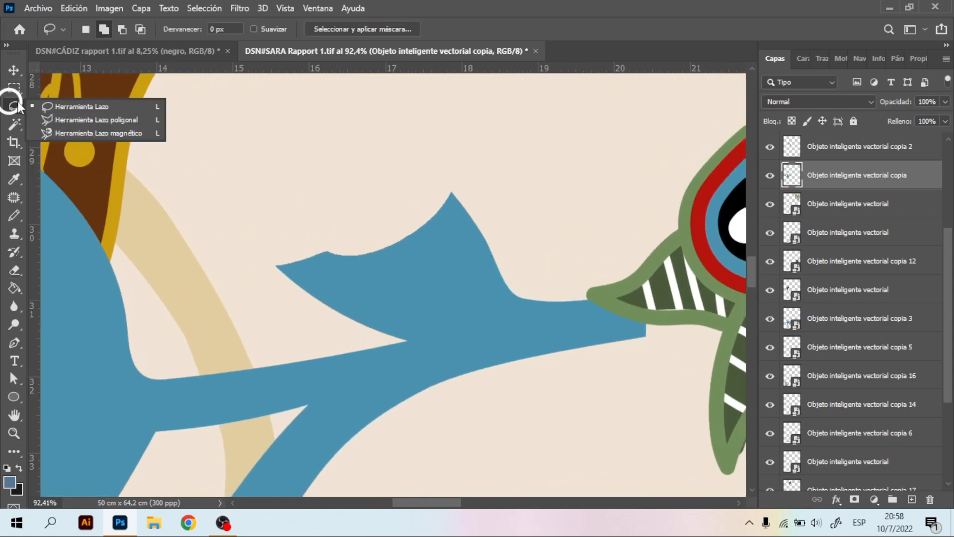
left_click(66, 121)
left_click(348, 340)
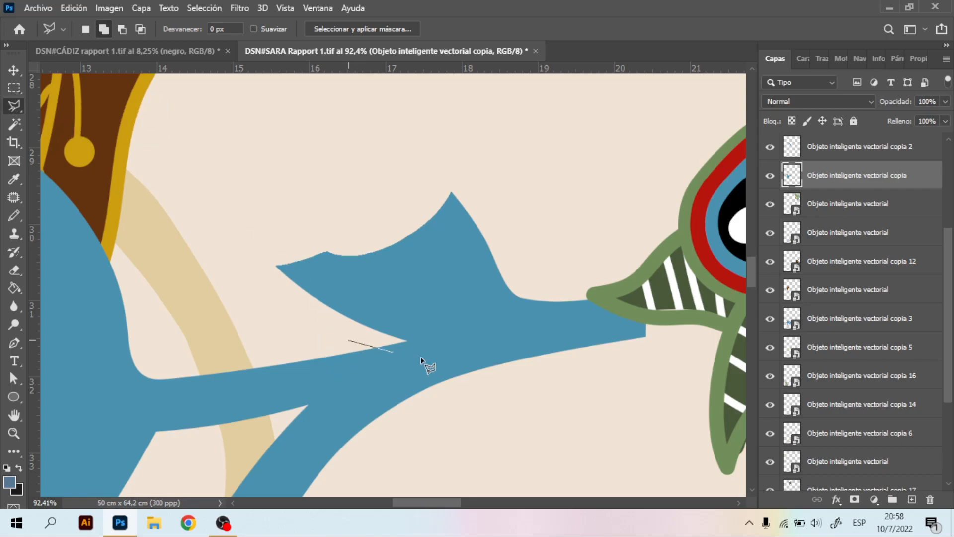
left_click(406, 339)
left_click(533, 301)
left_click(512, 170)
left_click(387, 150)
left_click(234, 198)
left_click(225, 282)
left_click(306, 329)
left_click(343, 338)
key("Delete")
key("ctrl+d")
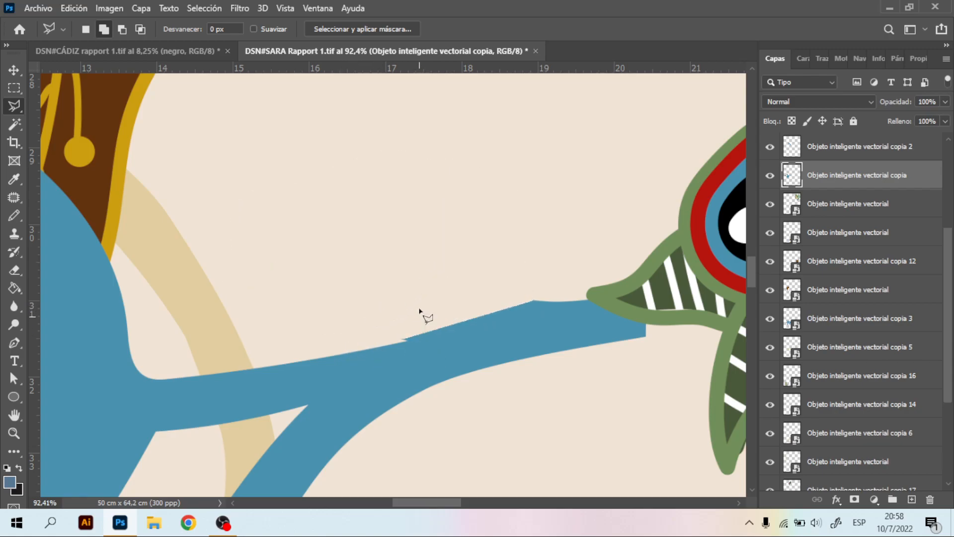
Step: Smooth the small notch on the branch's upper edge using the Eraser at 26 px
key("z")
mouse_move(428, 334)
left_mouse_down()
mouse_move(471, 355)
mouse_move(490, 399)
left_mouse_up()
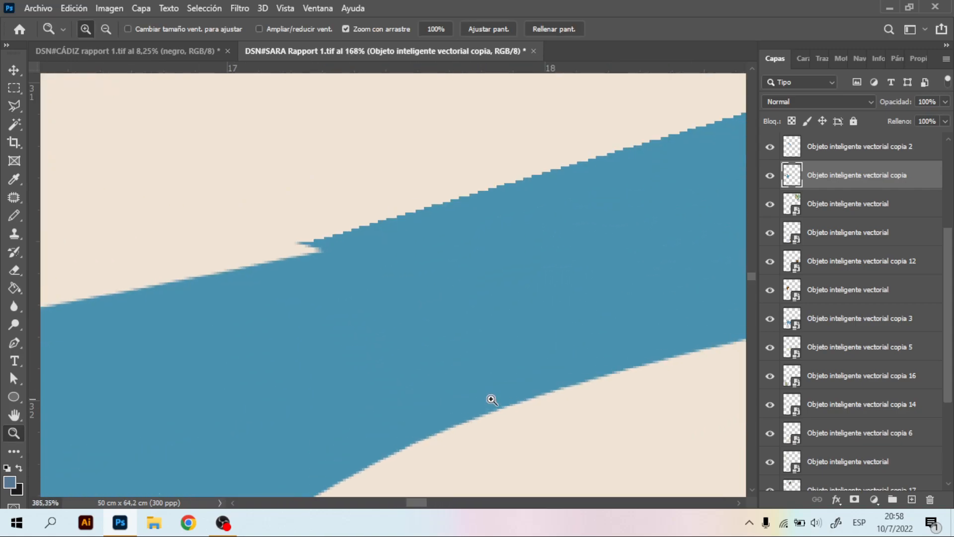
key("e")
right_click(265, 148)
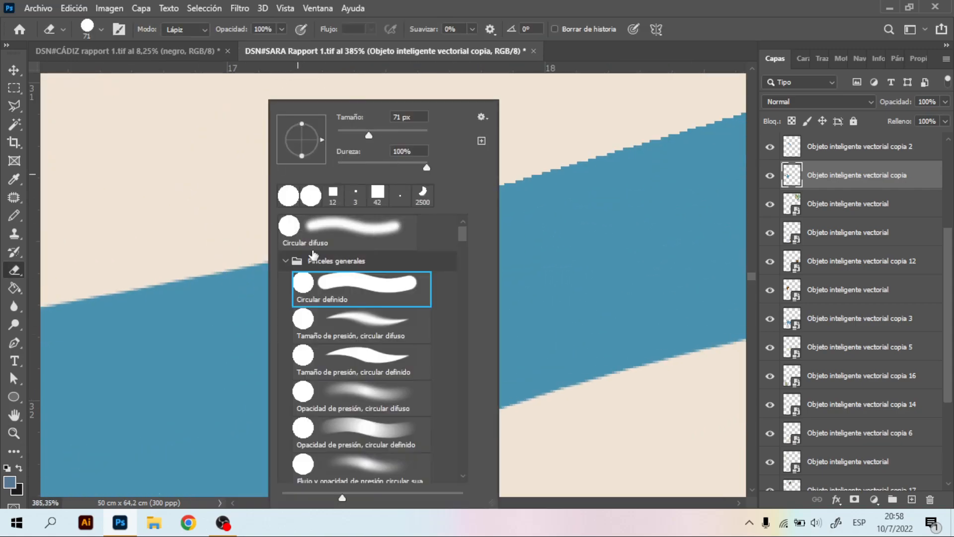
left_click_drag(368, 136, 354, 136)
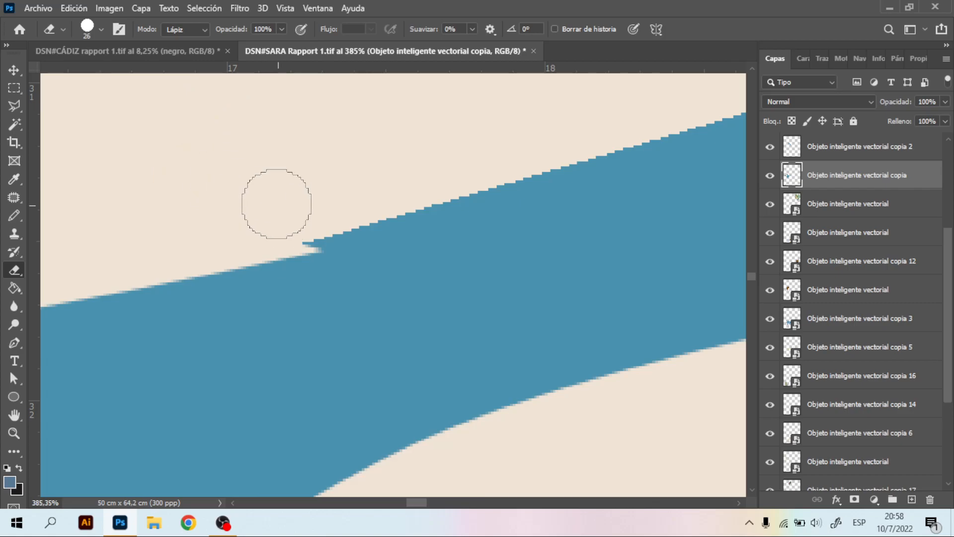
mouse_move(276, 204)
left_mouse_down()
mouse_move(354, 210)
mouse_move(431, 189)
left_mouse_up()
key("z")
left_click_drag(369, 173, 216, 188)
left_click_drag(471, 155, 511, 185)
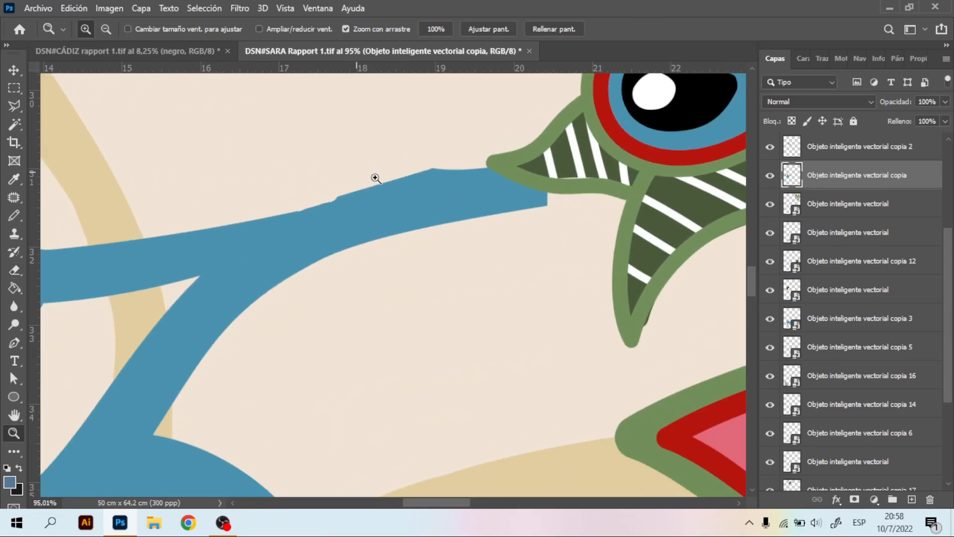
Step: Outline the end of the blue branch with a polygonal lasso selection and discard the selection
left_click_drag(356, 175, 385, 217)
left_click_drag(293, 299, 257, 303)
left_click_drag(403, 262, 420, 266)
key("l")
left_click(258, 141)
left_click(293, 304)
left_click(345, 355)
left_click(516, 315)
left_click(555, 162)
left_click(382, 138)
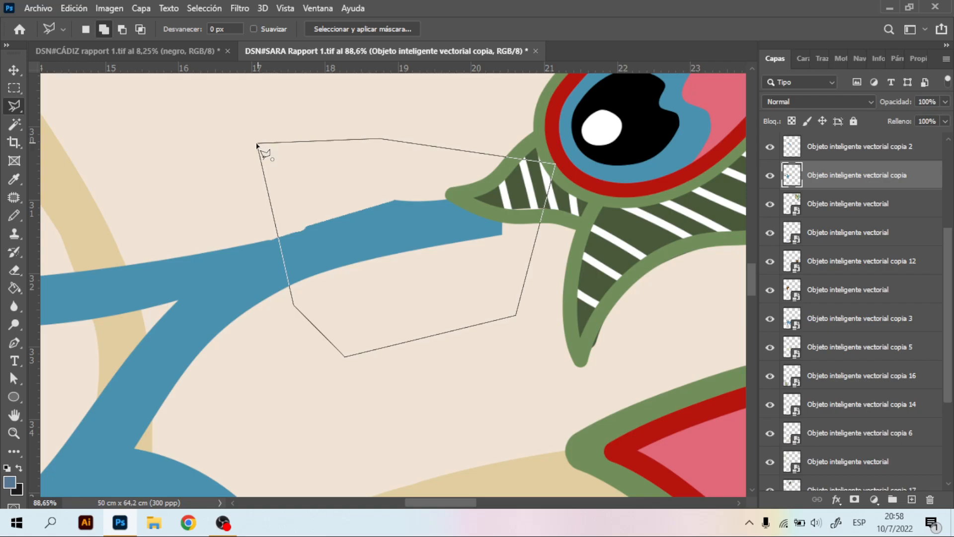
left_click(257, 146)
key("ctrl+d")
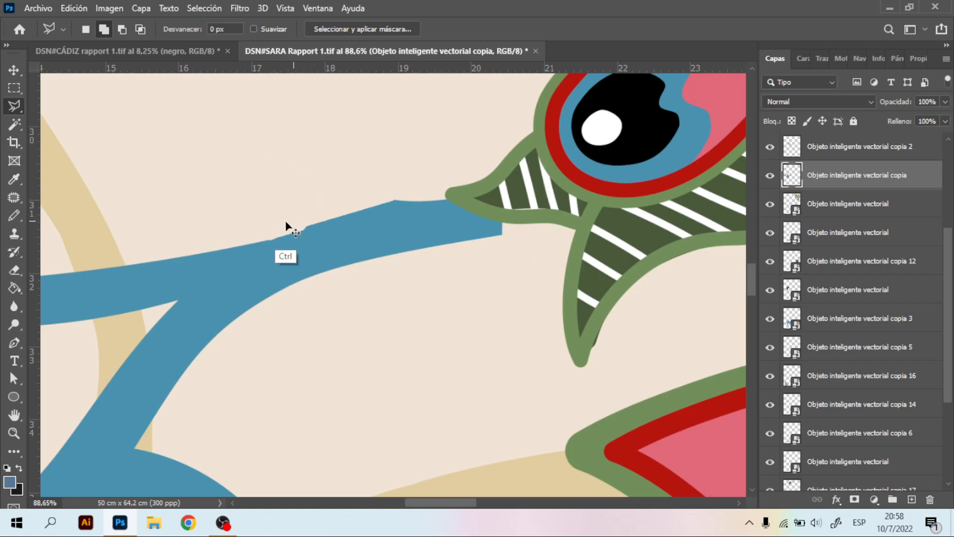
Step: Draw a closed four-point Pen path around the end of the blue branch
left_click(13, 342)
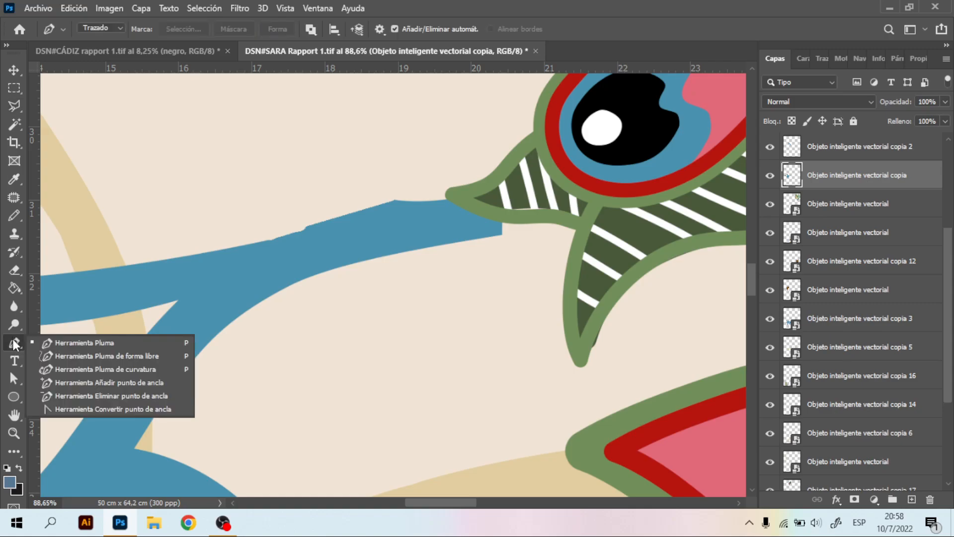
left_click(75, 345)
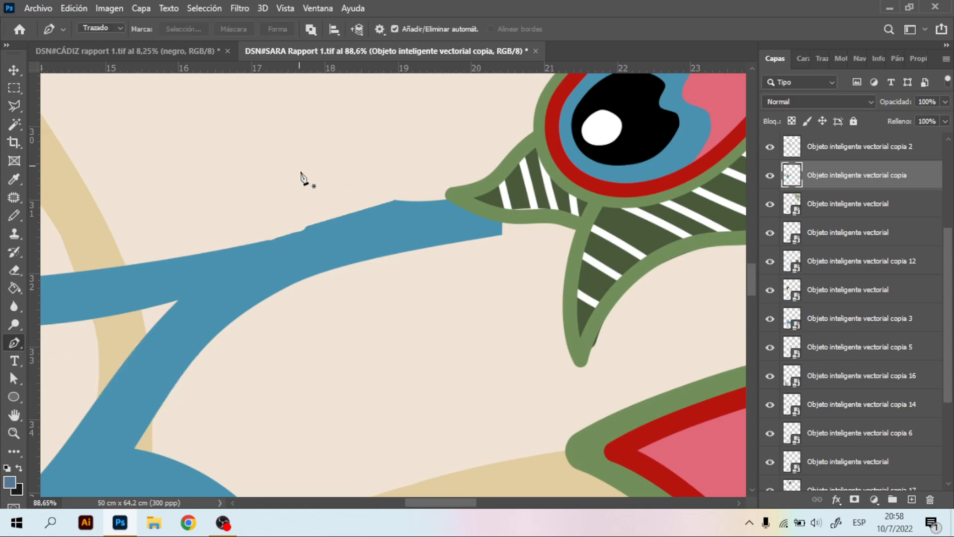
left_click(262, 206)
left_click(292, 318)
left_click(532, 269)
left_click_drag(515, 143, 525, 145)
left_click(263, 206)
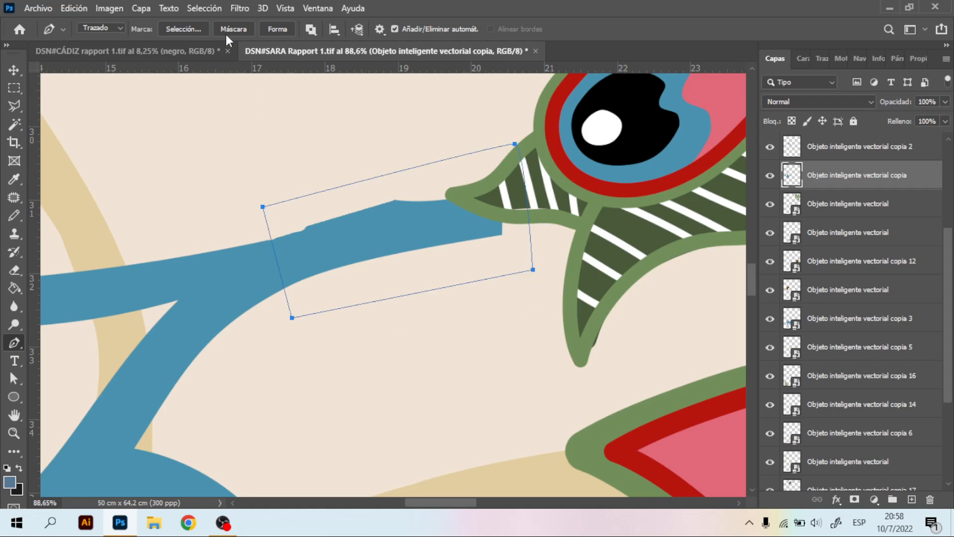
Step: Convert the path into a new antialiased selection with 0 px feather, delete the enclosed branch end, and deselect
left_click(189, 27)
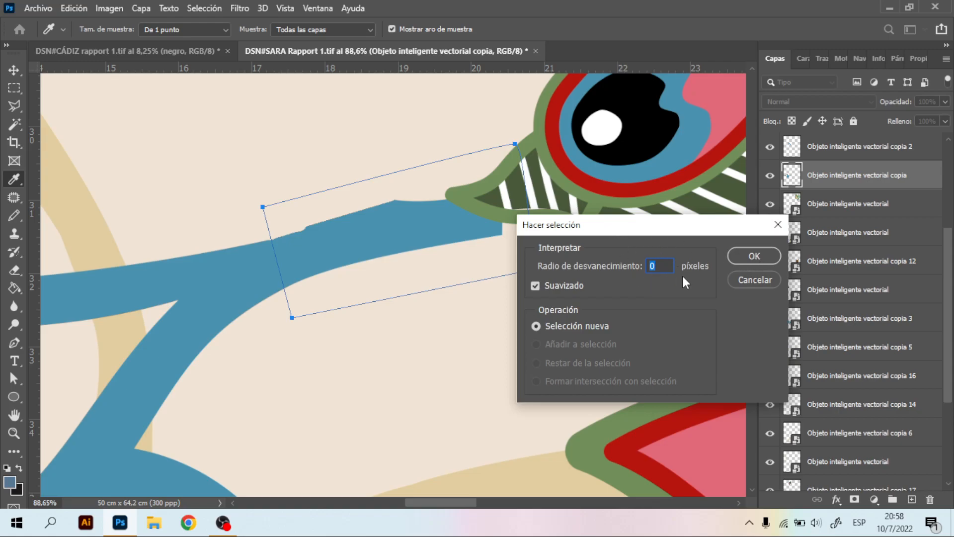
left_click(750, 255)
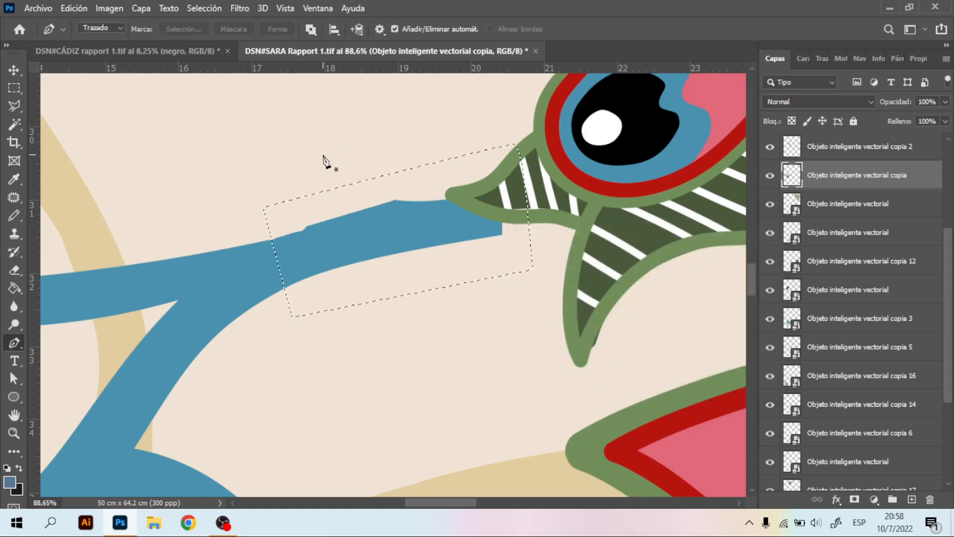
key("Delete")
key("ctrl+d")
Step: Move the trimmed blue sprig up and to the right so its cut end meets the tip of the peacock feather
key("z")
left_click_drag(358, 284, 233, 274)
left_click_drag(375, 306, 422, 309)
key("v")
left_click_drag(284, 271, 340, 230)
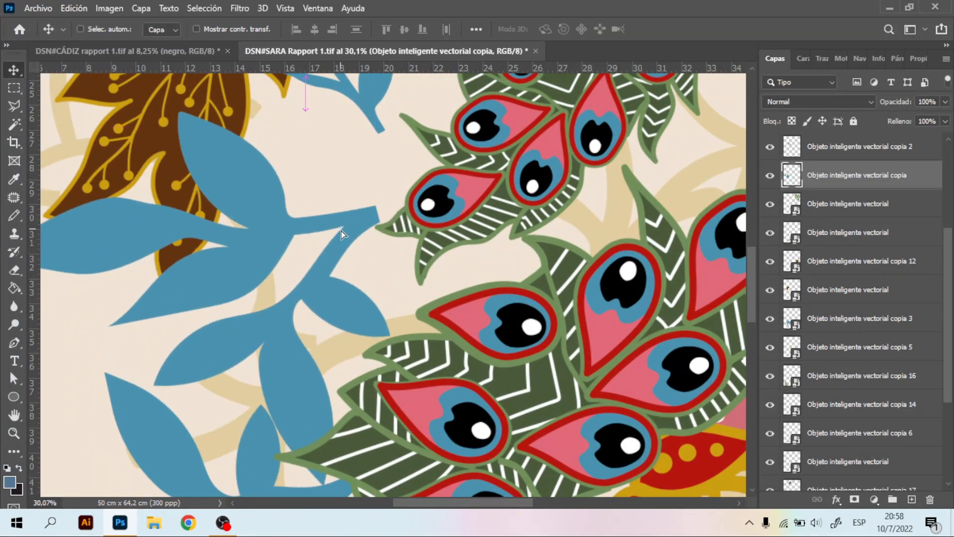
Step: Look over the commands available for the smart object layer beneath the sprig and view the whole pattern
left_click(870, 211)
right_click(874, 208)
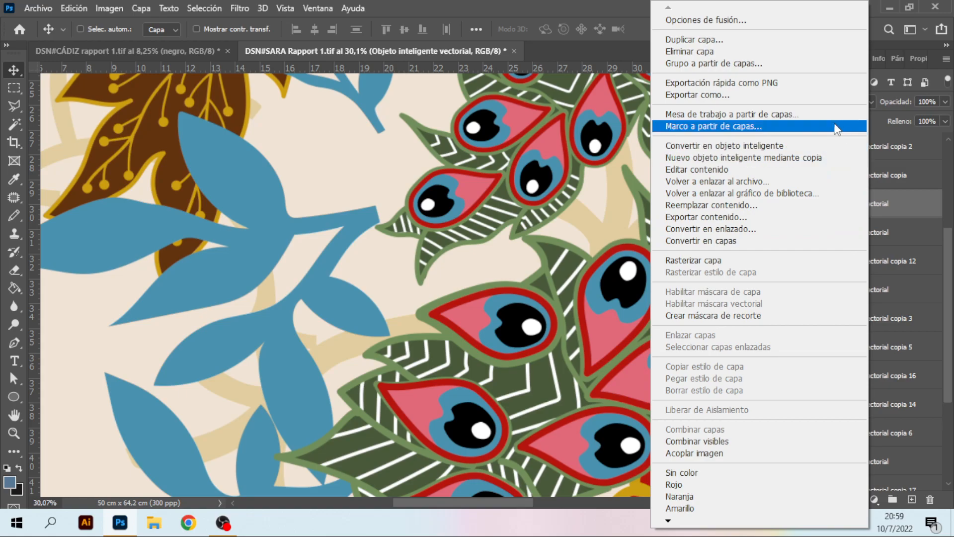
left_click(330, 147)
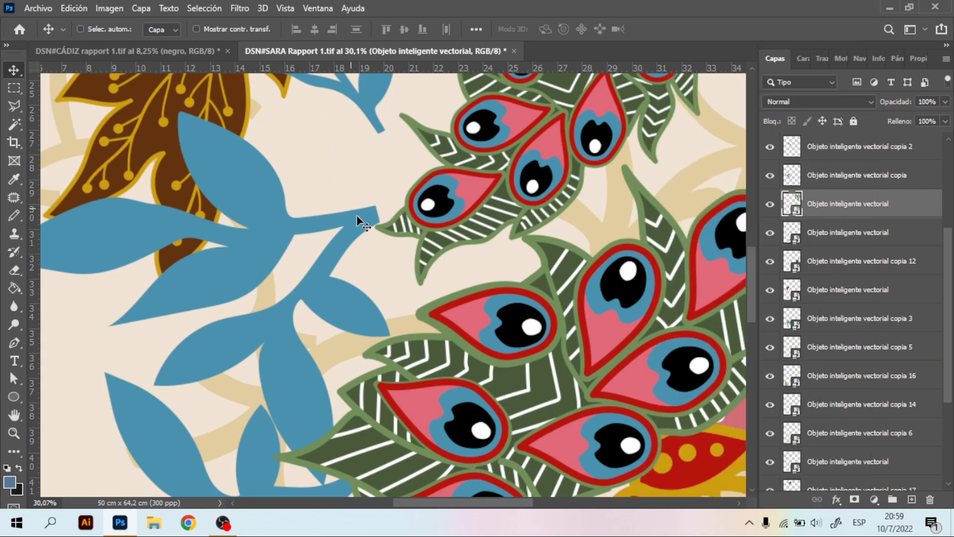
key("z")
left_click_drag(343, 233, 243, 217)
left_click_drag(472, 245, 449, 240)
left_click_drag(524, 81, 564, 121)
left_click_drag(441, 163, 426, 160)
left_click_drag(509, 108, 445, 133)
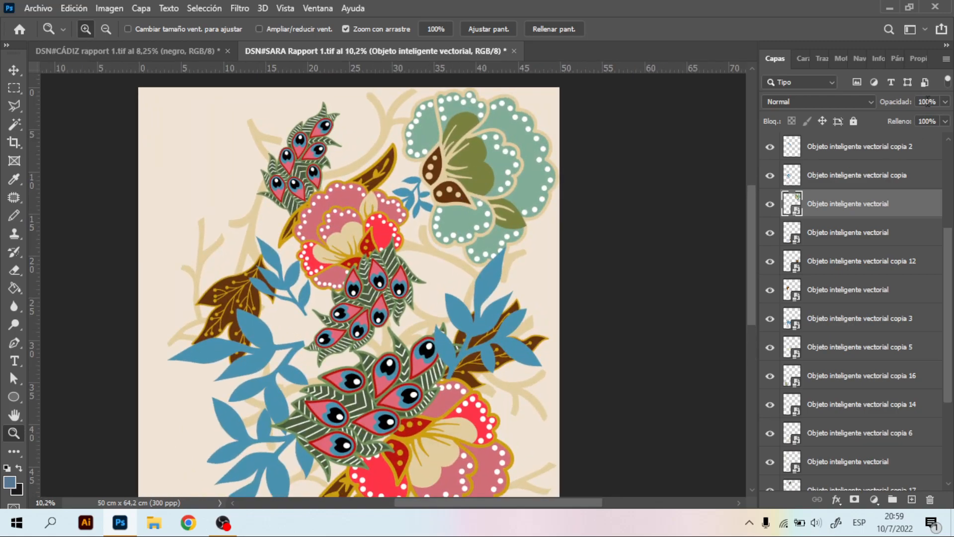
Step: Flatten the image into a single Fondo layer, discarding hidden layers, and duplicate that layer
left_click(946, 59)
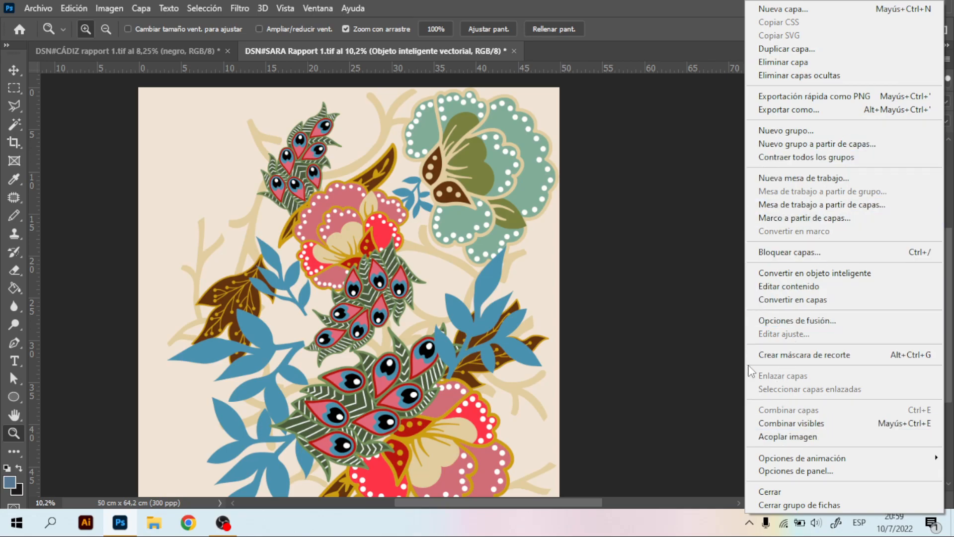
left_click(611, 204)
left_click_drag(465, 134, 408, 133)
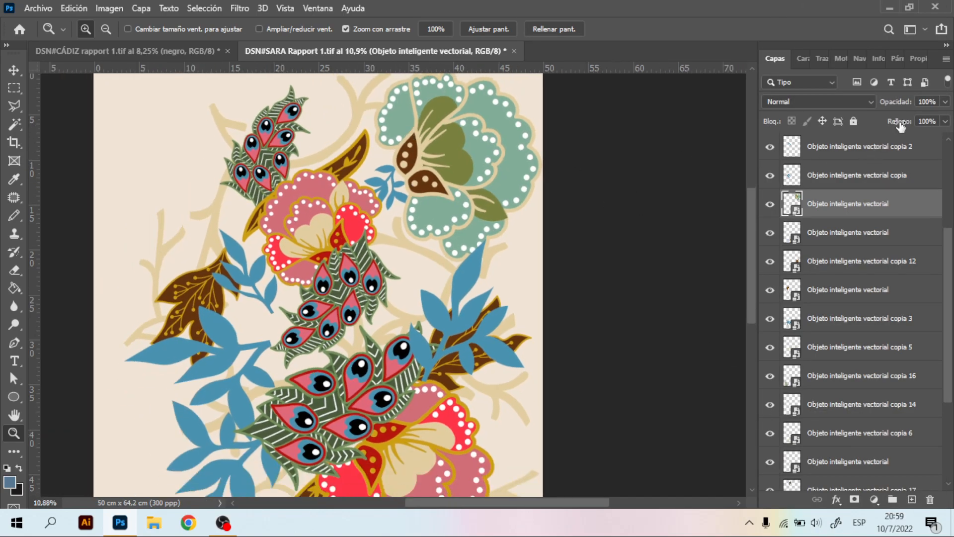
left_click(947, 59)
left_click(948, 65)
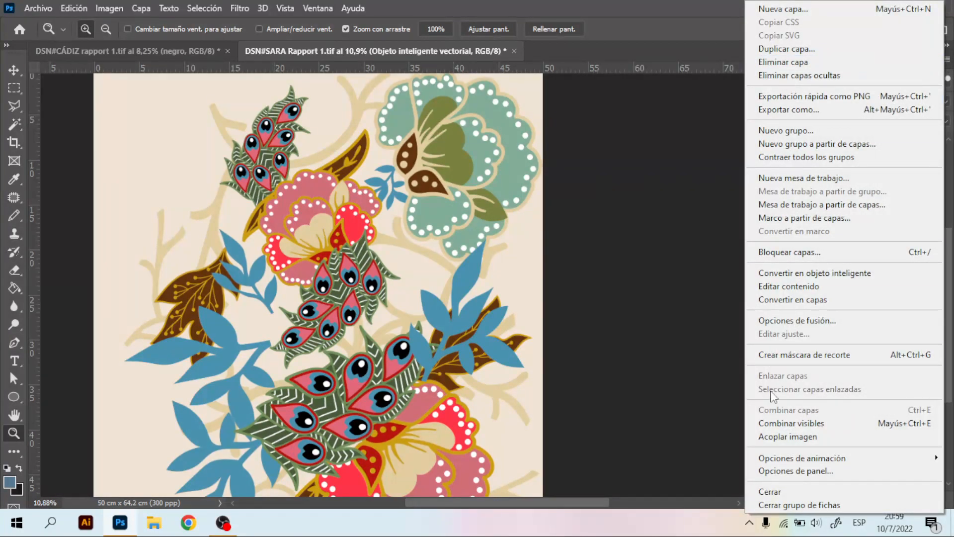
left_click(787, 437)
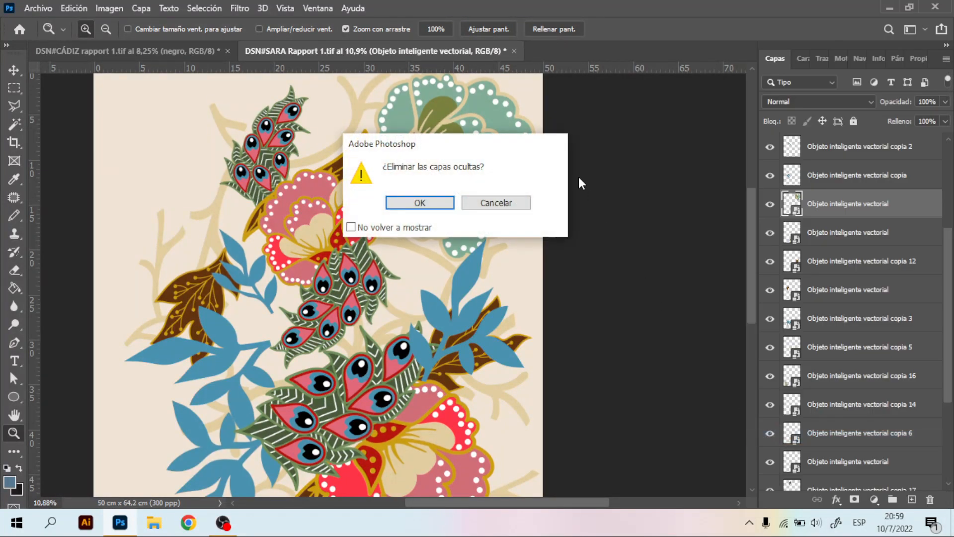
left_click(427, 204)
left_click_drag(510, 207, 507, 238)
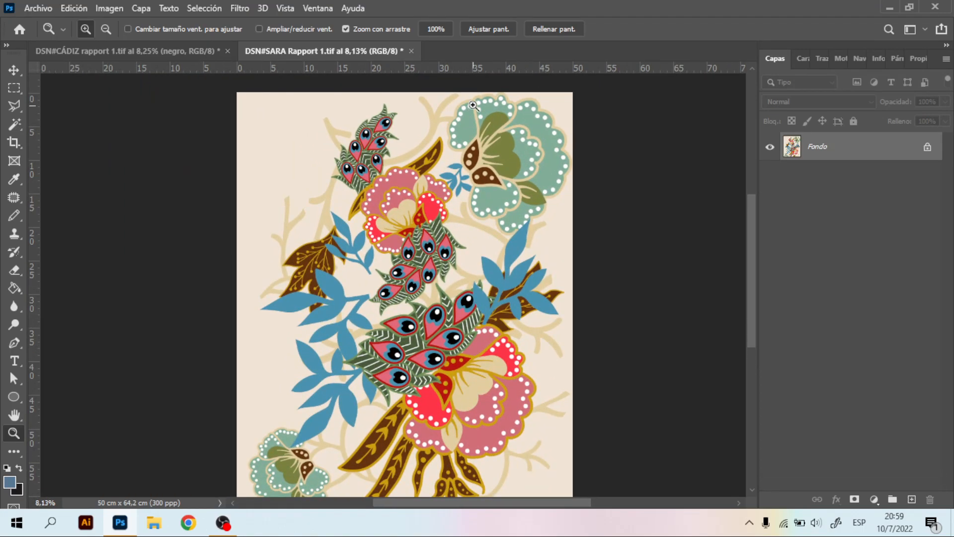
left_click_drag(780, 148, 911, 499)
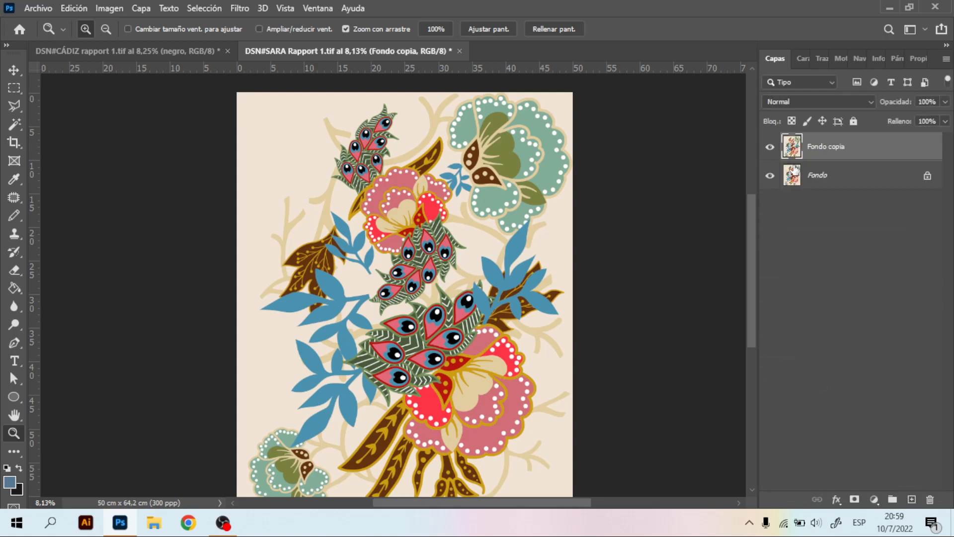
Step: Preview a Colorize recolour of the Fondo copia layer with Hue/Saturation, varying hue, saturation and lightness, and cancel it
left_click_drag(412, 140, 470, 156)
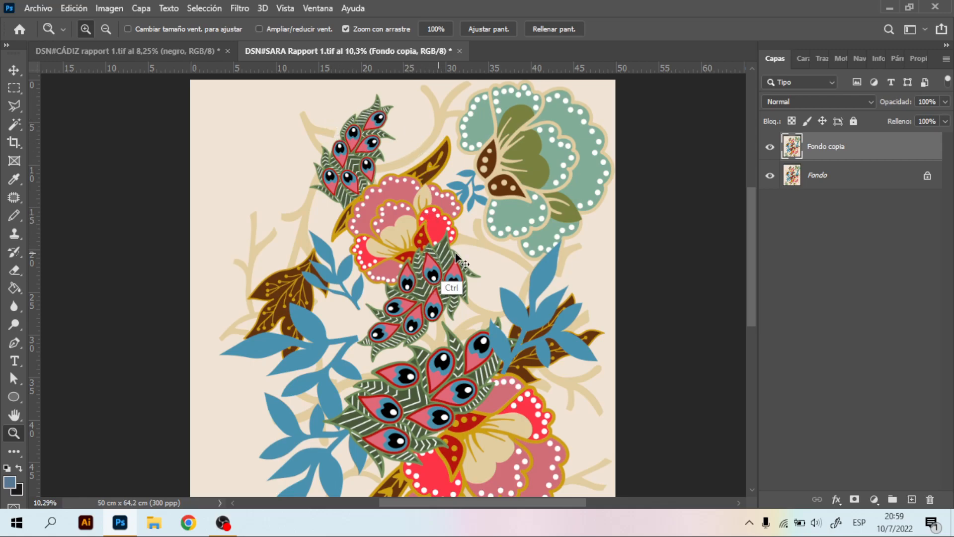
key("ctrl+u")
left_click(828, 225)
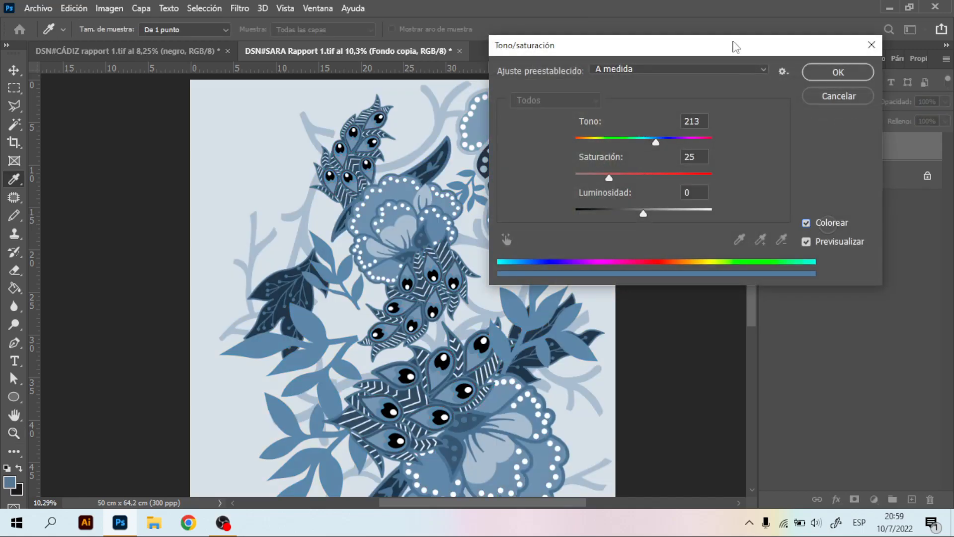
left_click_drag(729, 48, 770, 203)
left_click_drag(660, 338, 762, 339)
mouse_move(697, 296)
left_mouse_down()
mouse_move(660, 290)
mouse_move(687, 294)
left_mouse_up()
mouse_move(701, 328)
left_mouse_down()
mouse_move(726, 329)
mouse_move(714, 331)
left_mouse_up()
mouse_move(683, 364)
left_mouse_down()
mouse_move(667, 363)
mouse_move(688, 365)
left_mouse_up()
left_click(894, 255)
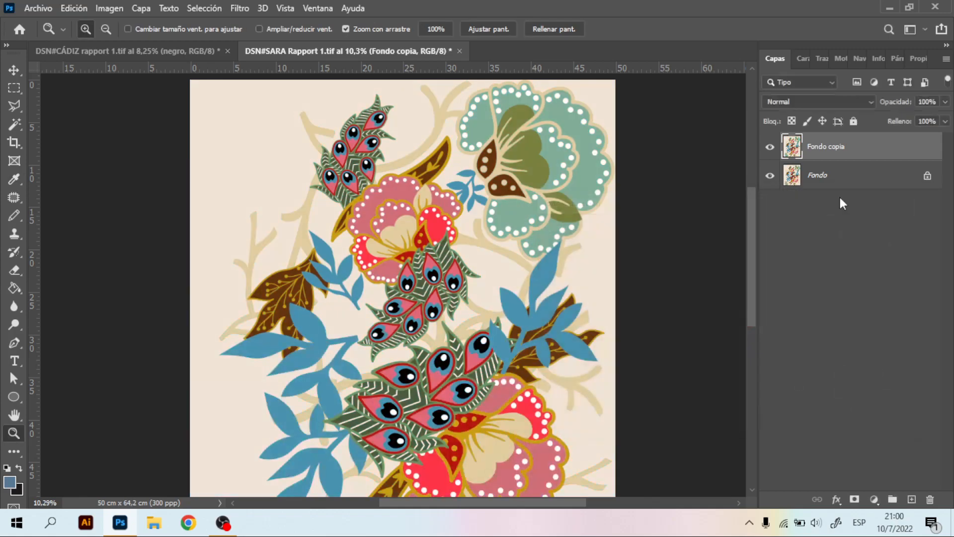
Step: Undo the layer duplication and the flattening to restore the separate motif layers
left_click(439, 180)
key("ctrl+z")
key("ctrl+z")
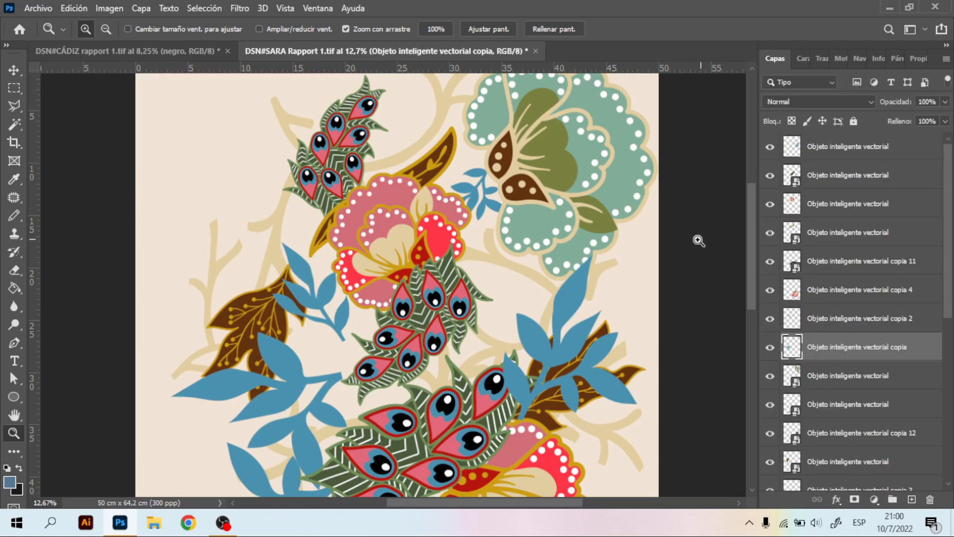
left_click_drag(406, 188, 601, 209)
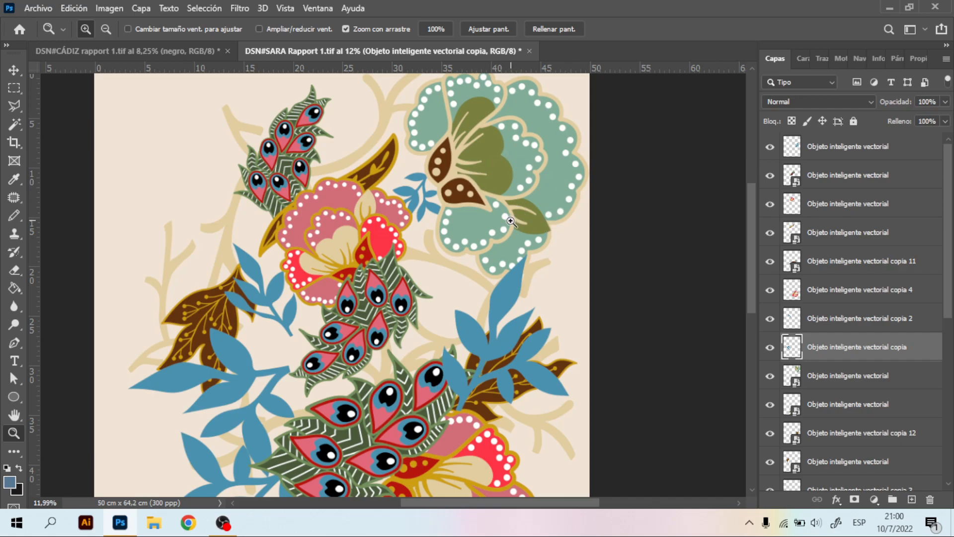
left_click_drag(524, 220, 475, 200)
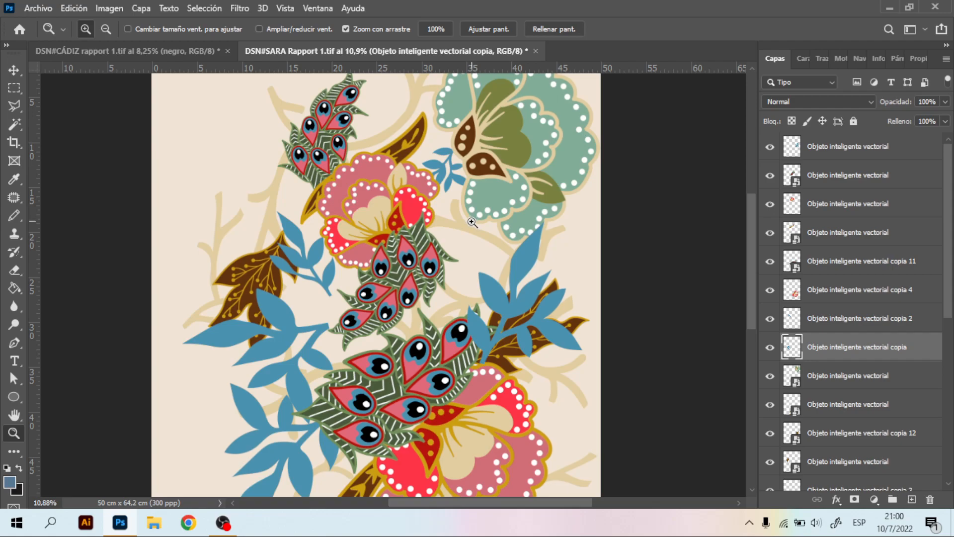
left_click_drag(494, 138, 479, 177)
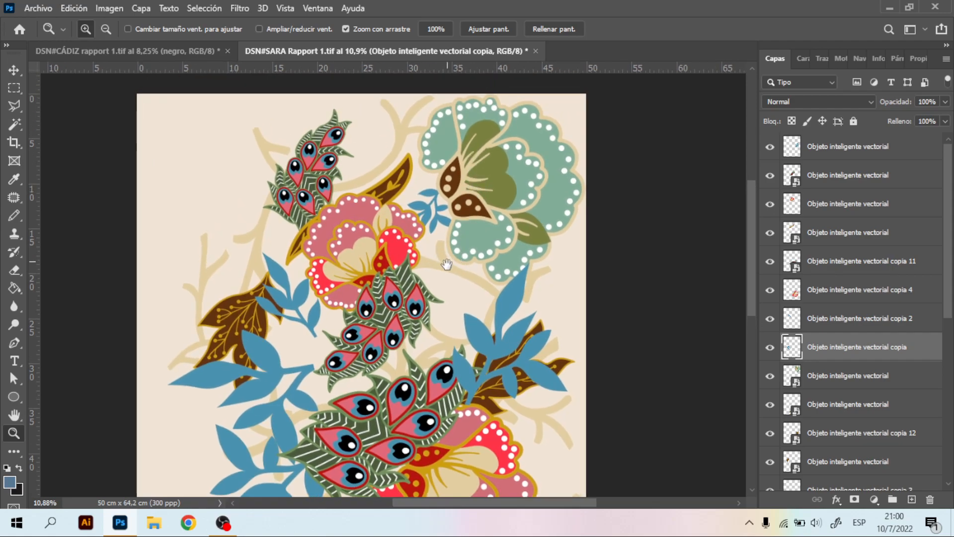
Step: Select the consecutive run of ten layers starting from the topmost layer of the stack
scroll(445, 263, "down", 3)
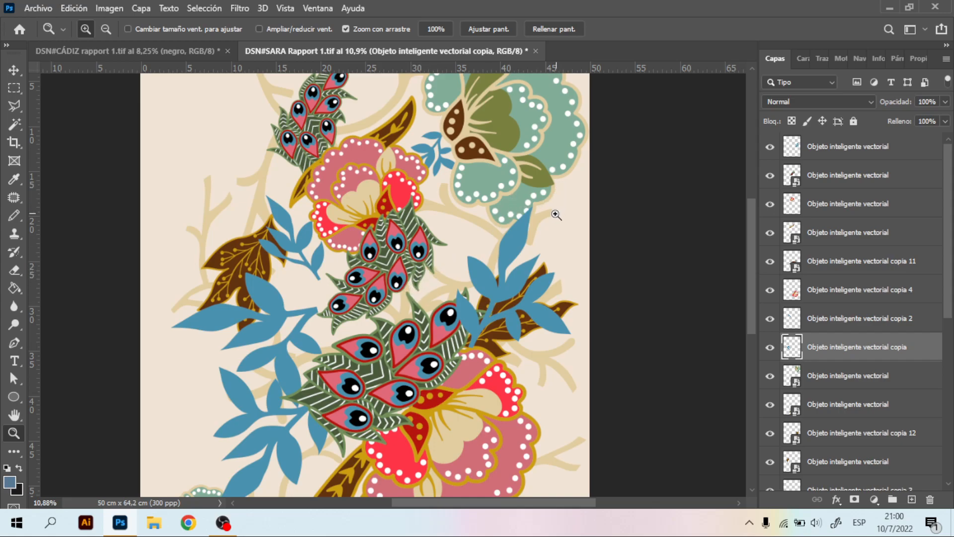
left_click_drag(540, 209, 578, 206)
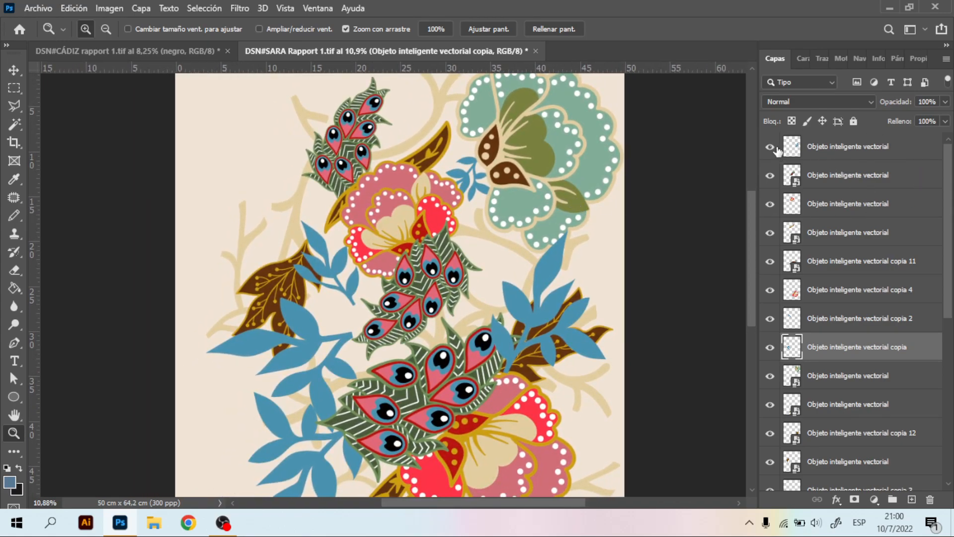
left_click(851, 161)
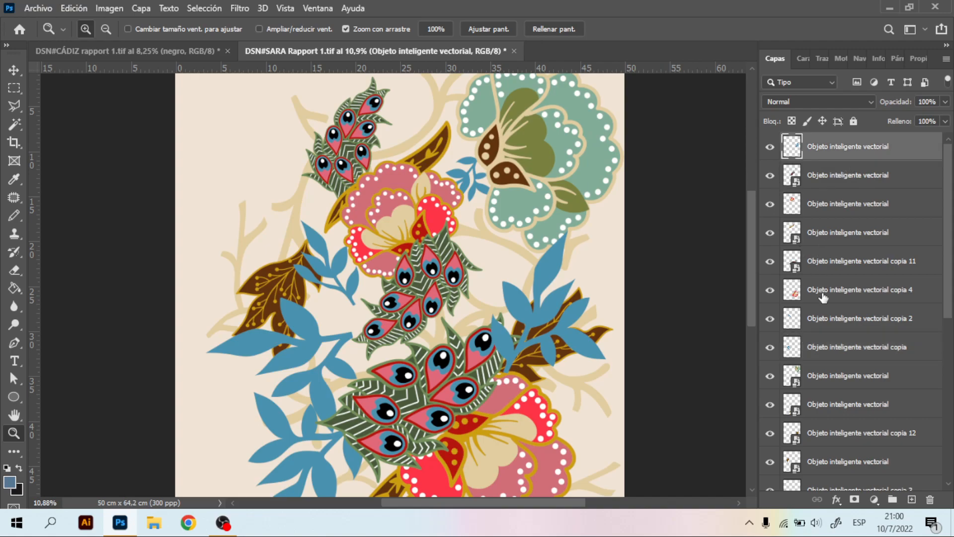
left_click(825, 358, "shift")
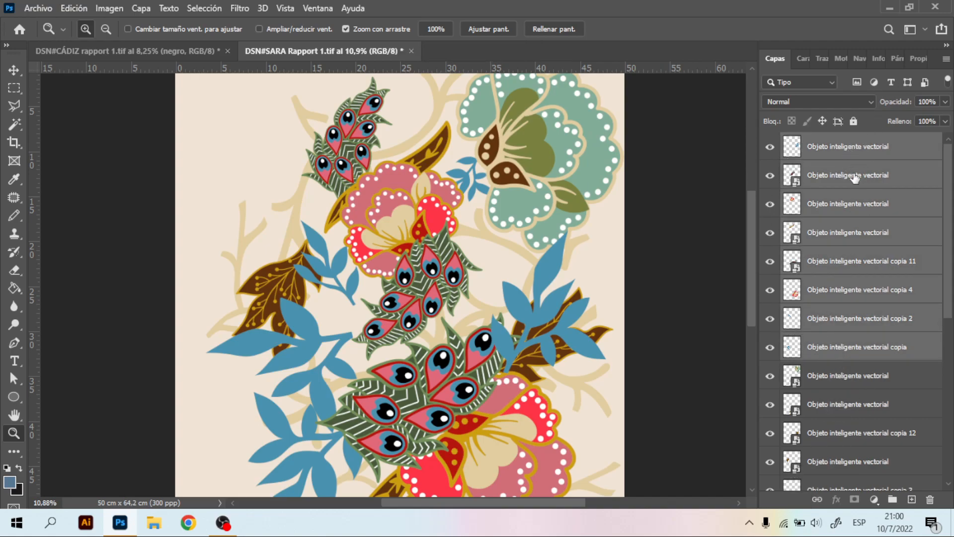
left_click(853, 151)
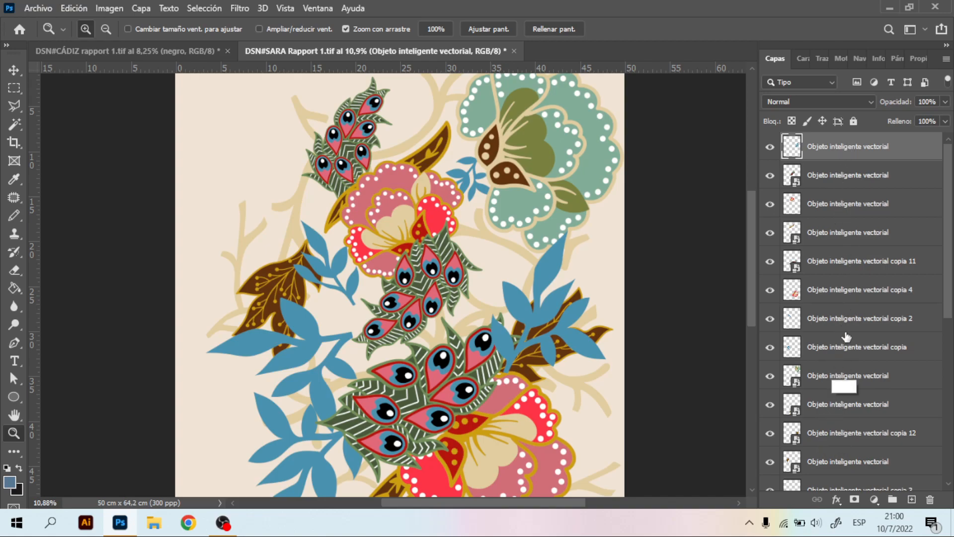
left_click(843, 412, "shift")
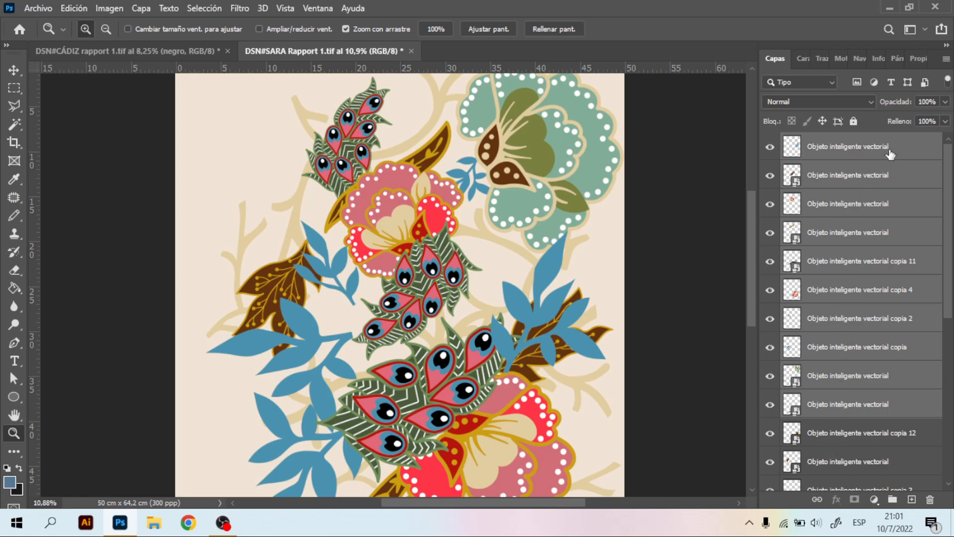
Step: View the whole pattern and toggle the visibility of the two topmost layers to identify their motifs
left_click_drag(462, 206, 425, 216)
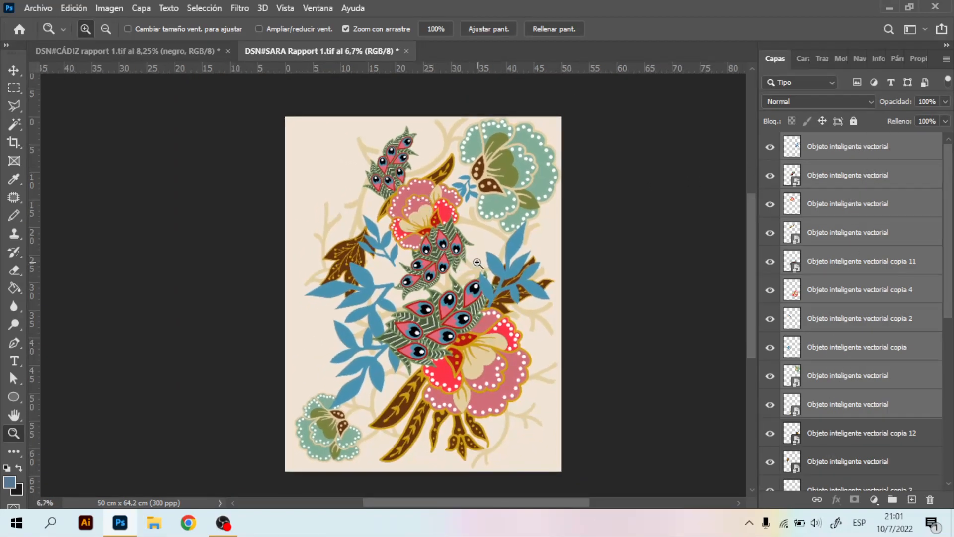
left_click_drag(477, 261, 506, 262)
left_click_drag(529, 146, 559, 158)
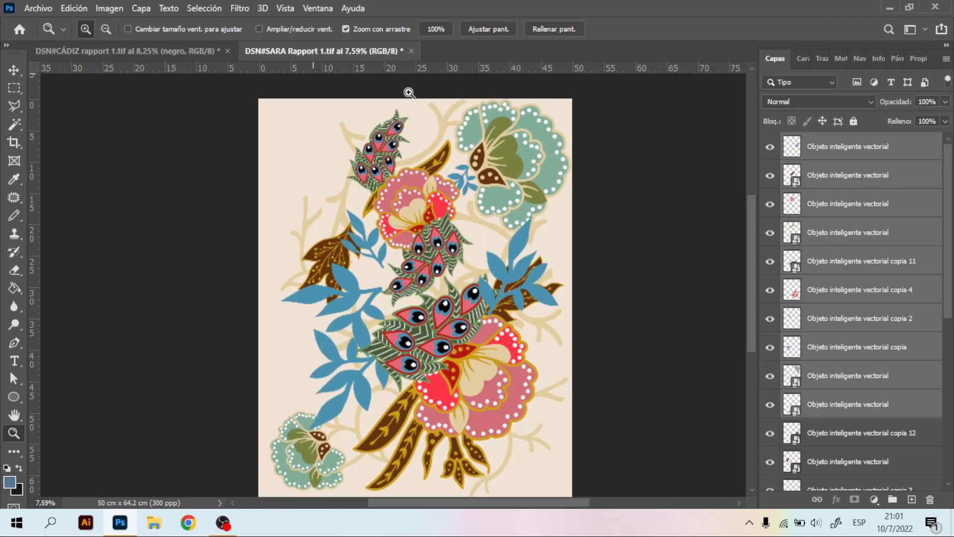
left_click(770, 147)
left_click(769, 148)
left_click(770, 176)
left_click(770, 176)
Step: Select the large green flower and both pink dotted flowers from the canvas and merge their three layers into one
left_click(10, 70)
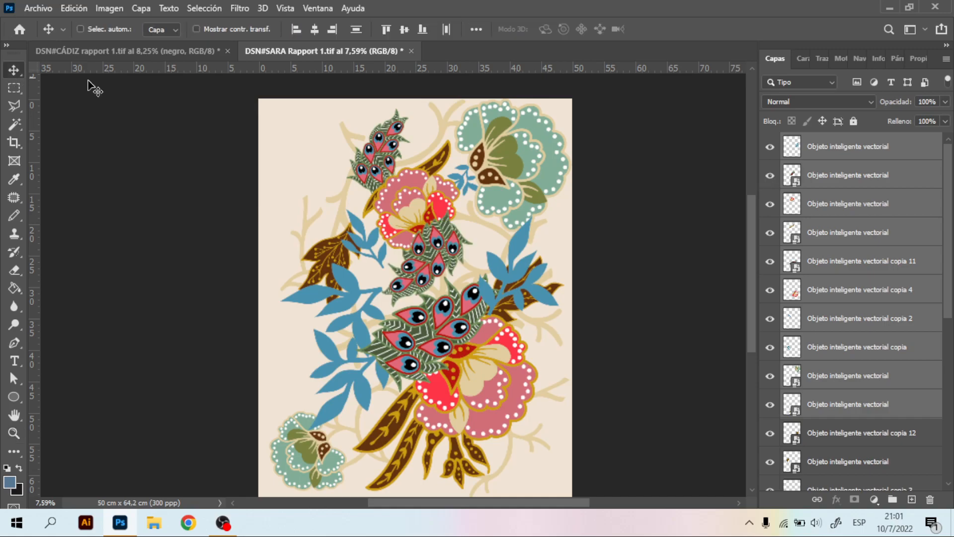
right_click(518, 145)
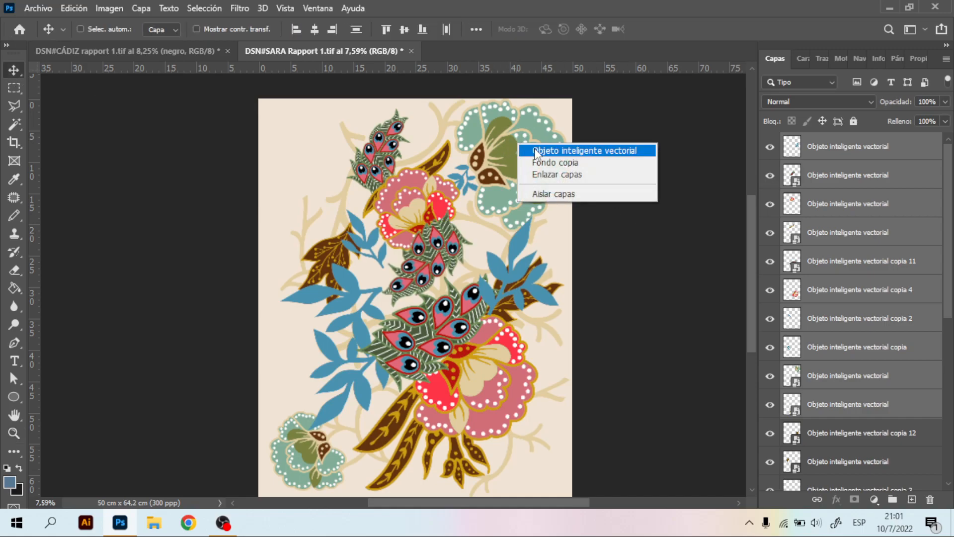
left_click(540, 151)
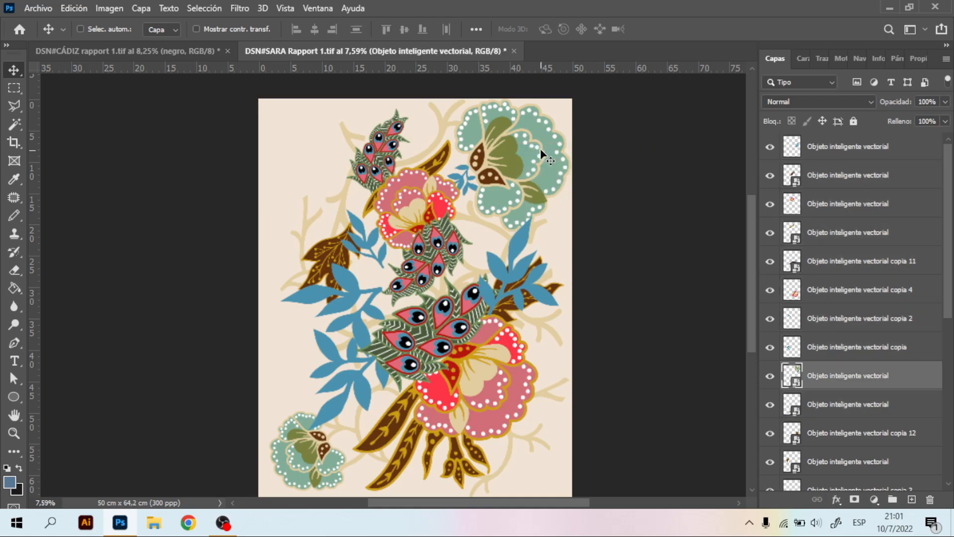
right_click(511, 145)
left_click(531, 156)
key("shift")
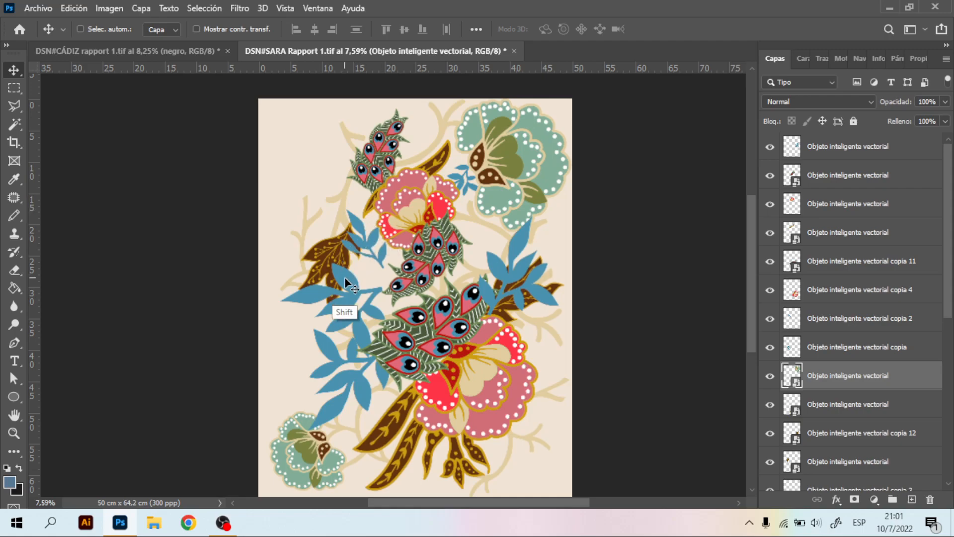
right_click(408, 195)
left_click(425, 199, "shift")
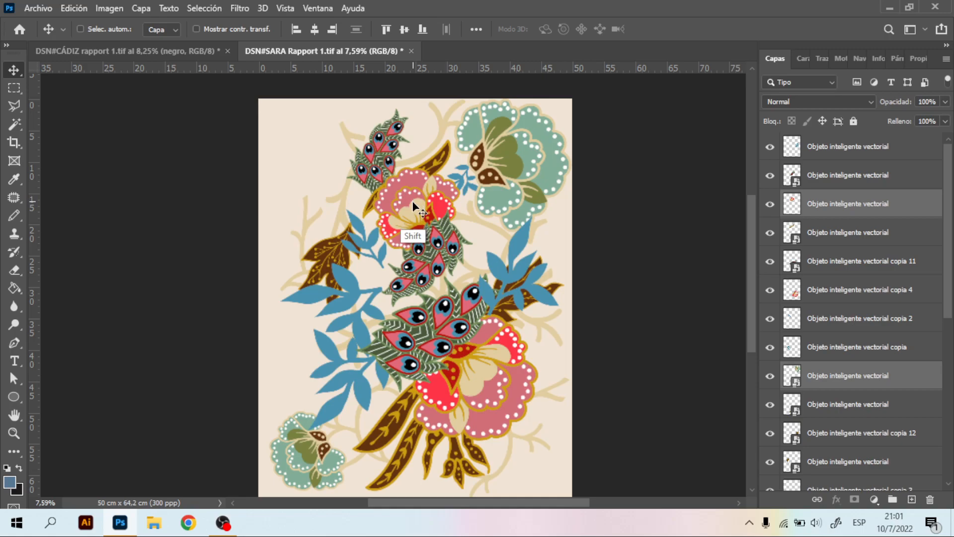
right_click(516, 378)
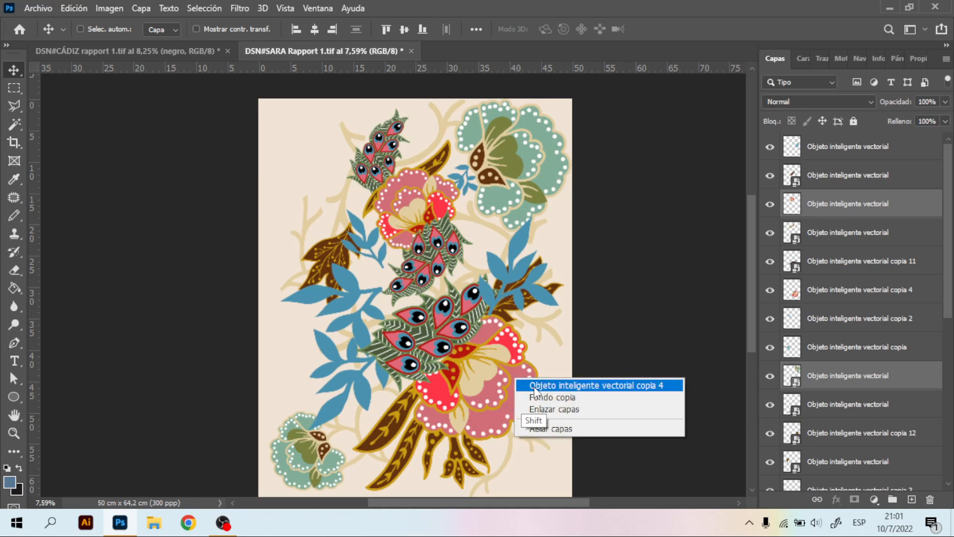
left_click(537, 387, "shift")
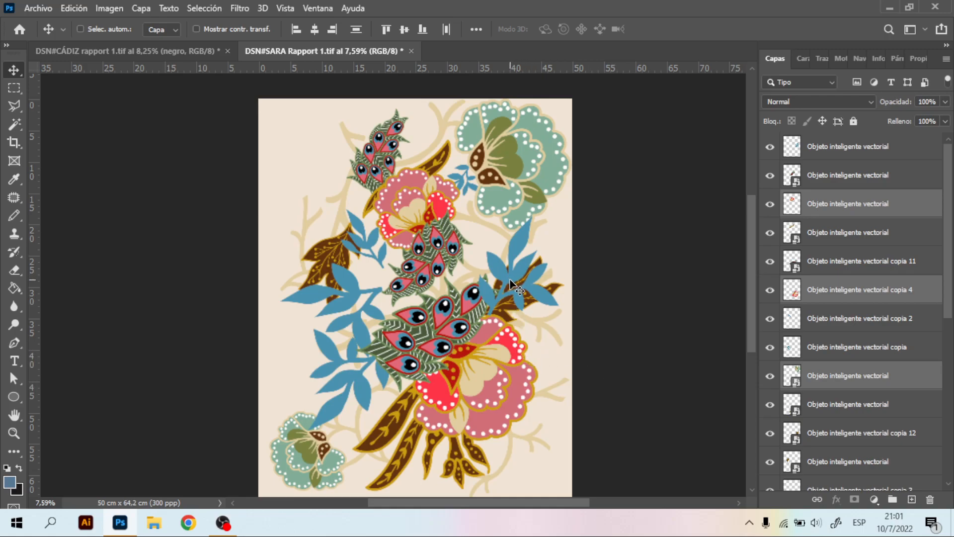
left_click(947, 61)
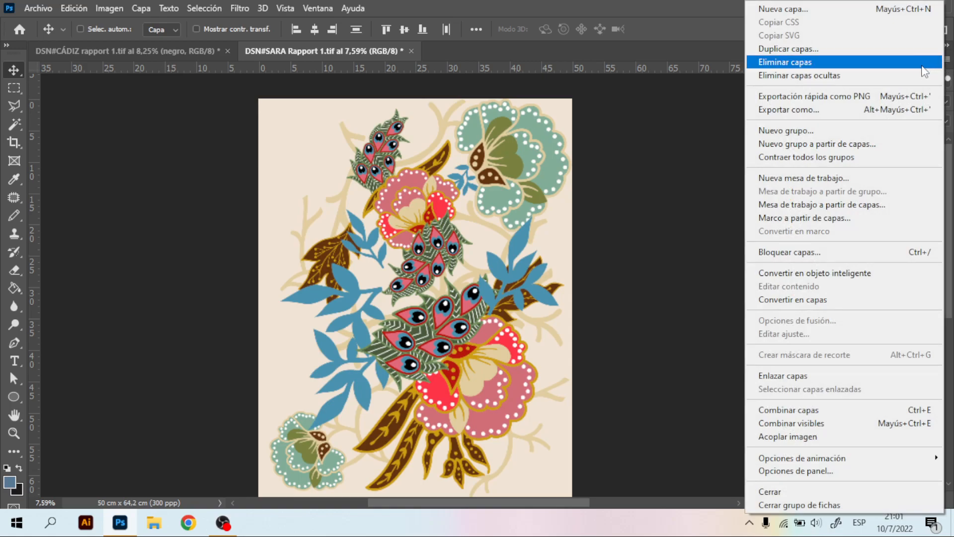
left_click(819, 413)
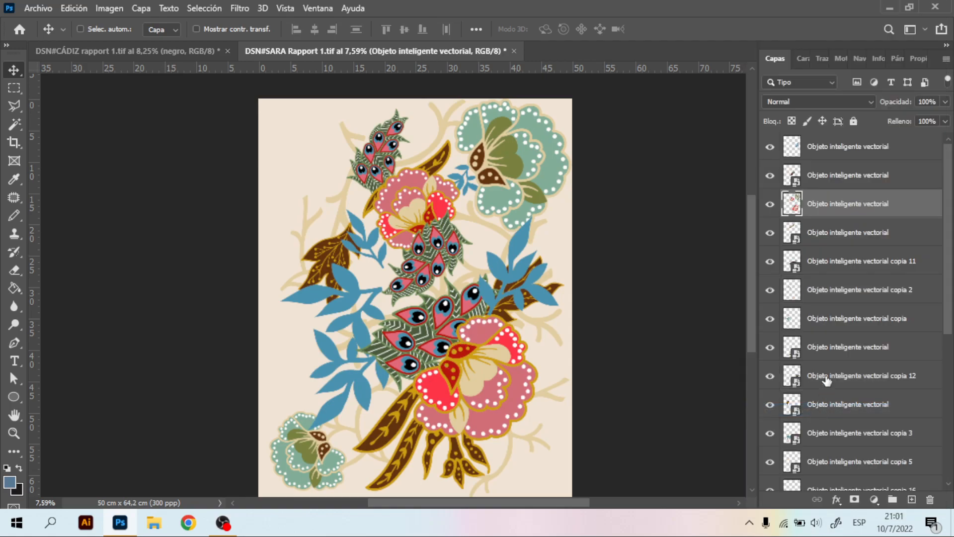
Step: Toggle the merged flower layer's visibility repeatedly to check which motifs it contains
left_click(770, 205)
left_click(769, 205)
left_click(770, 205)
left_click(770, 205)
left_click(771, 206)
left_click(772, 208)
left_click(771, 207)
left_click(770, 209)
key("ctrl")
left_click(769, 213)
left_click(770, 212)
key("ctrl+alt")
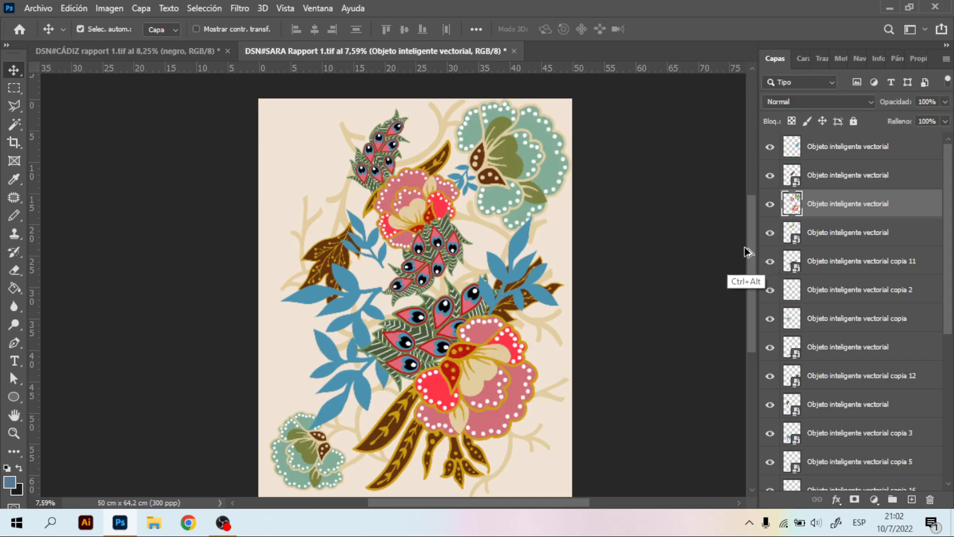
key("ctrl+comma")
key("ctrl+comma")
key("ctrl+comma")
key("ctrl+comma")
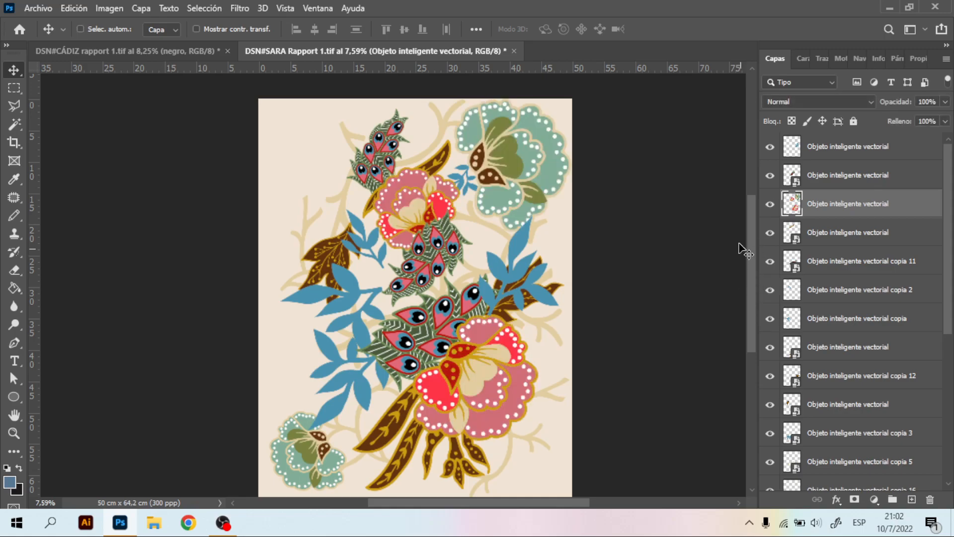
Step: Try moving the merged flowers down and to the left, and undo both the move and the layer merge
left_click_drag(547, 147, 500, 190)
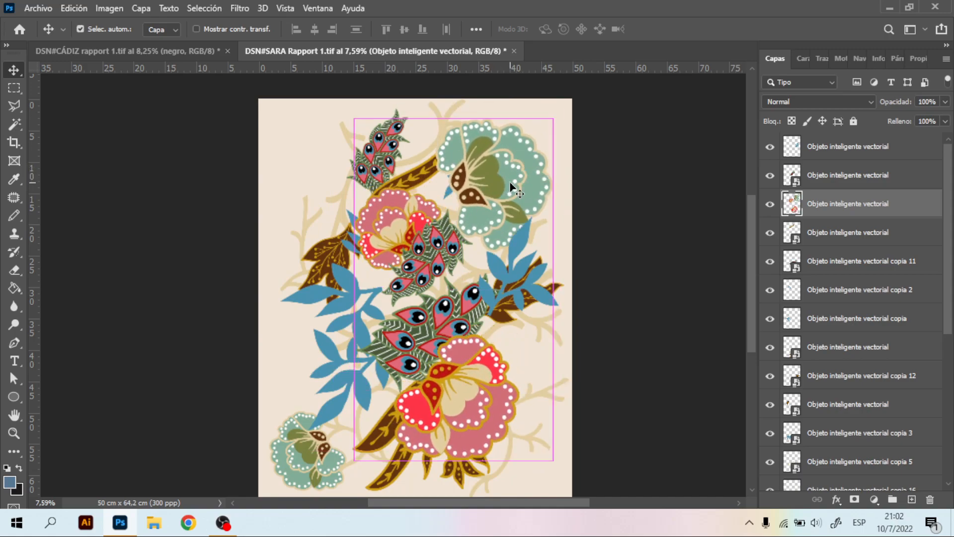
key("ctrl+z")
key("ctrl+z")
key("ctrl+z")
key("ctrl+z")
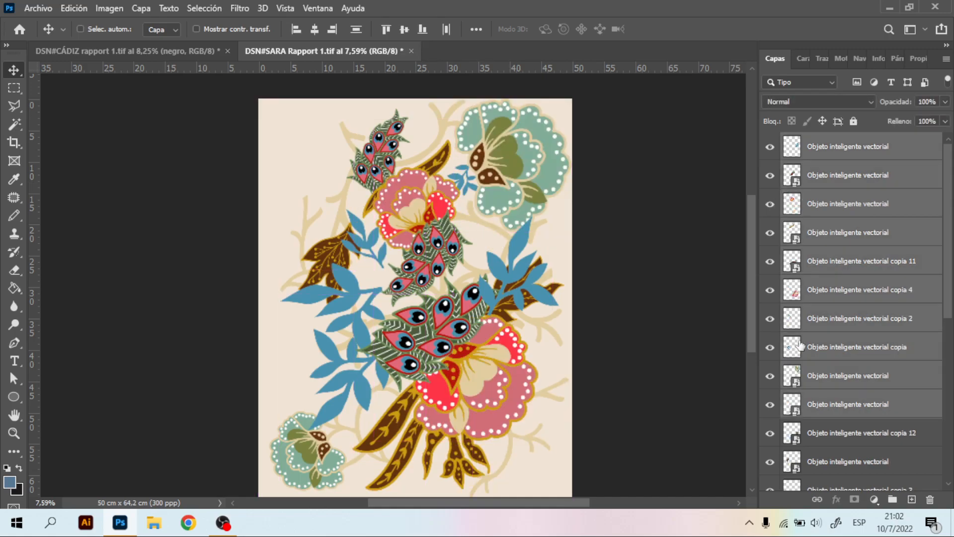
Step: Group the layers of the large green flower and both pink dotted flowers under the name "Flores con puntos"
right_click(534, 151)
left_click(526, 141)
right_click(507, 150)
left_click(527, 155)
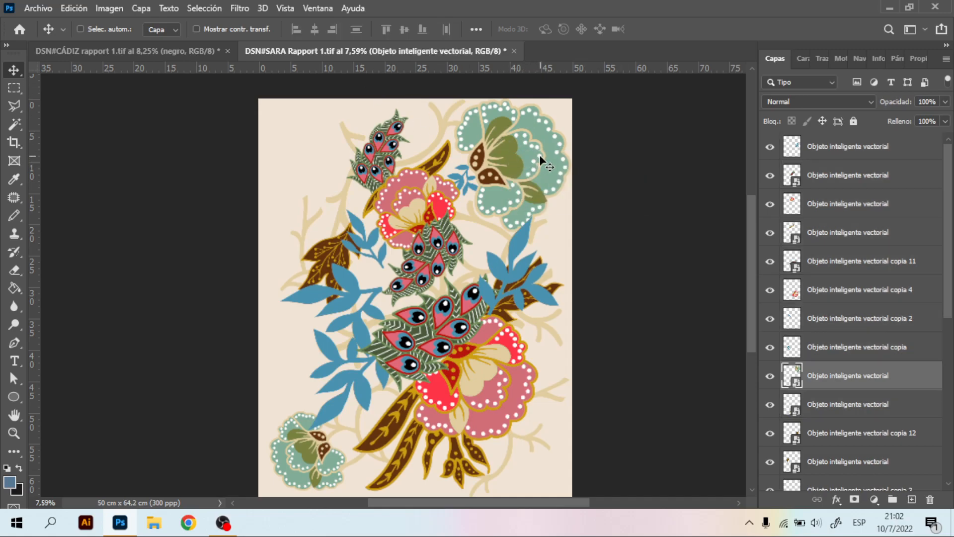
right_click(403, 194)
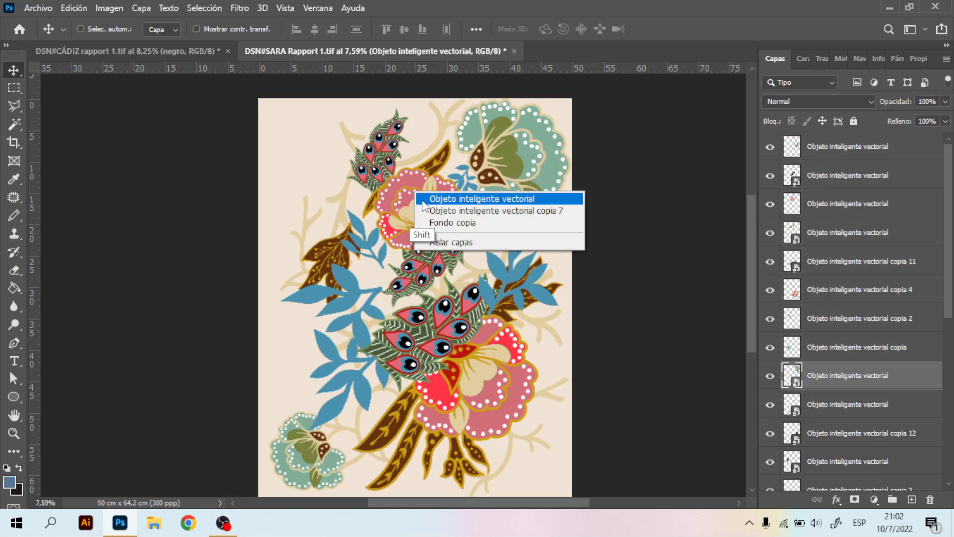
left_click(432, 199, "shift")
right_click(488, 381)
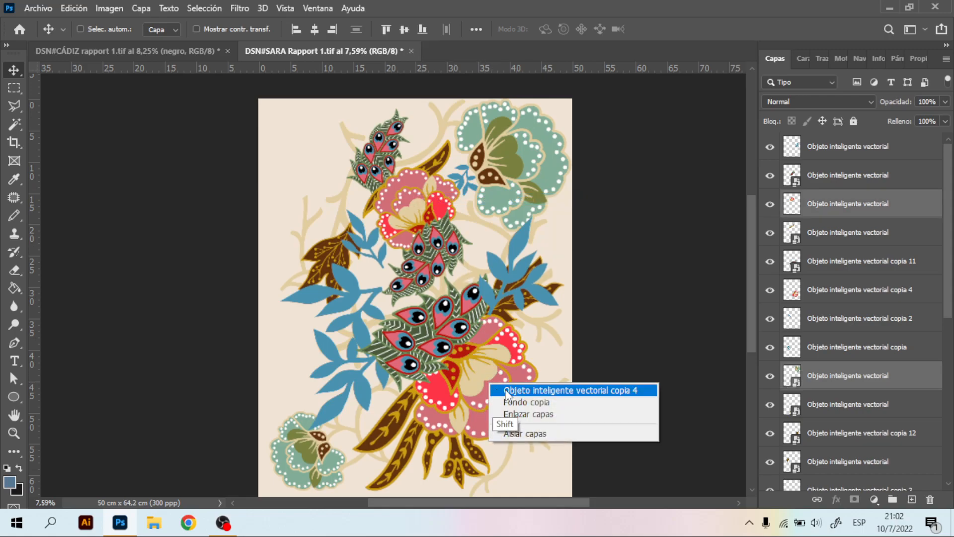
left_click(504, 389, "shift")
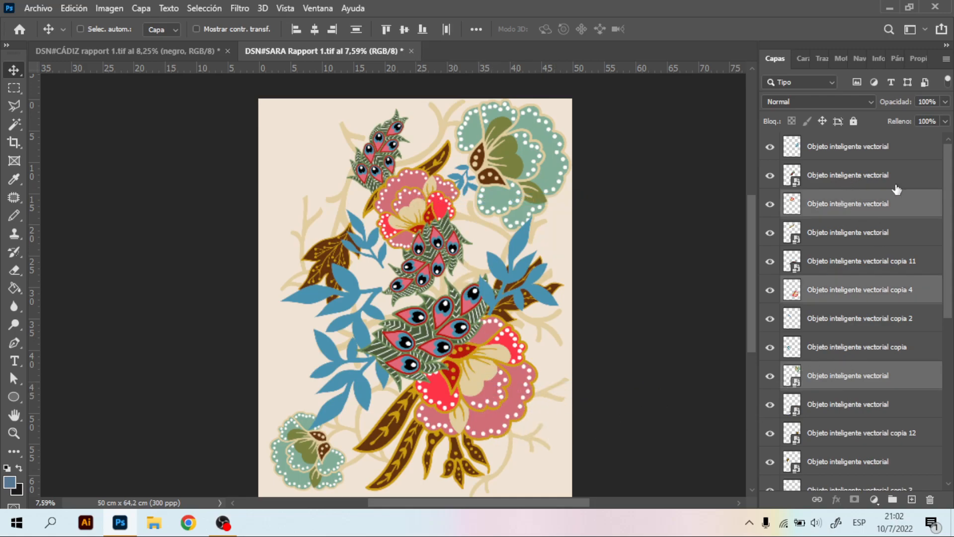
left_click(947, 58)
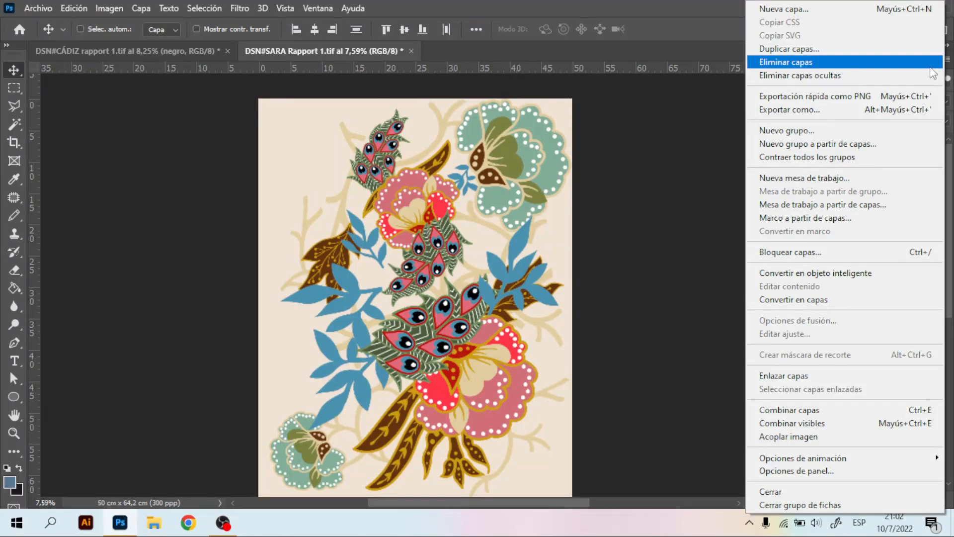
left_click(948, 60)
left_click(948, 60)
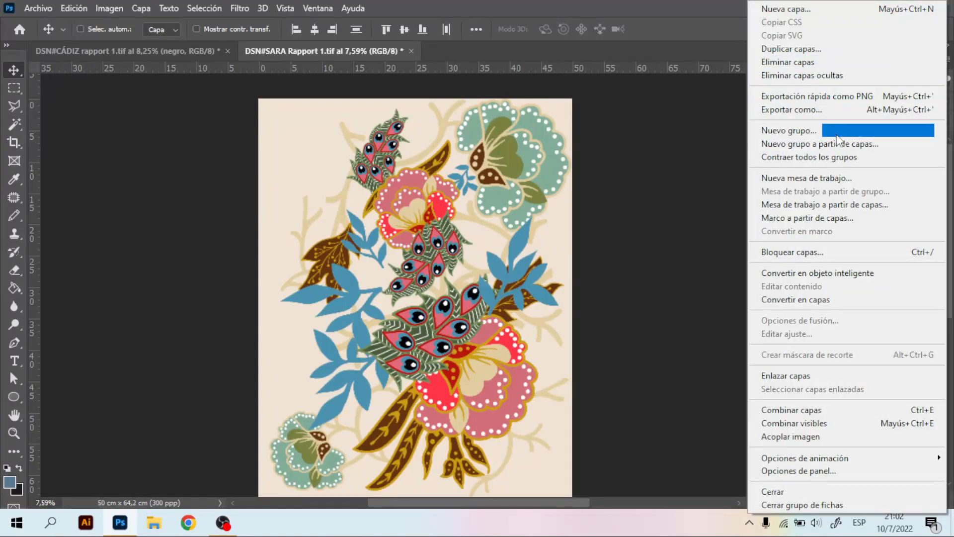
left_click(826, 144)
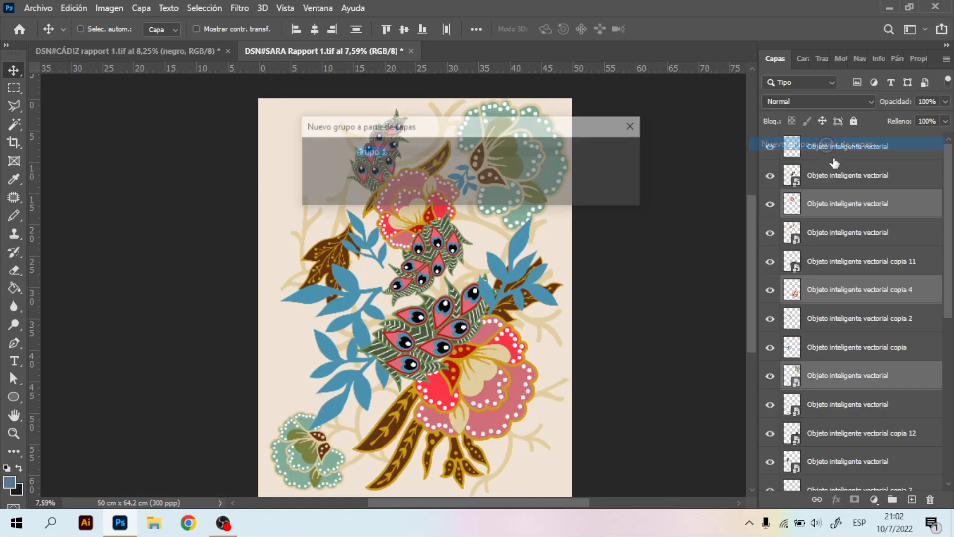
type("F")
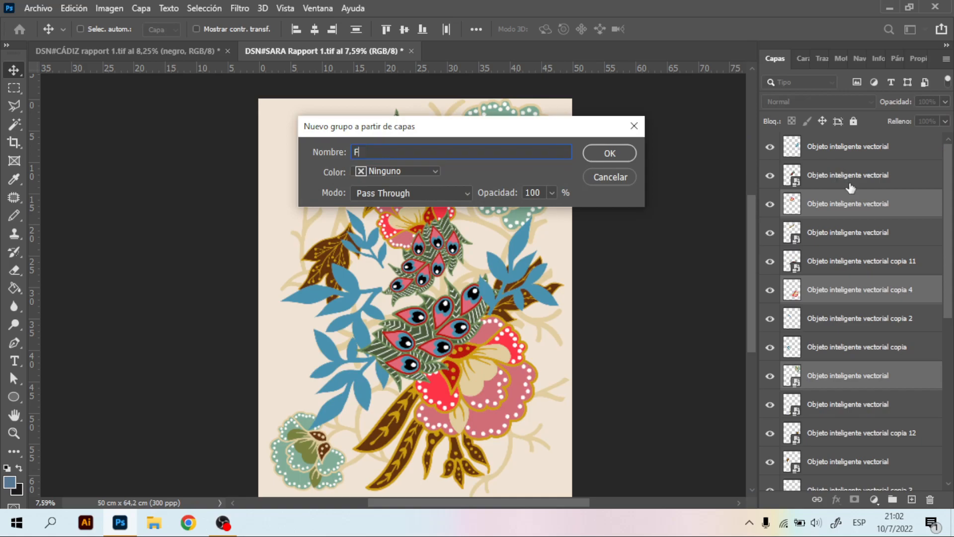
type("lores con puntos")
key("Return")
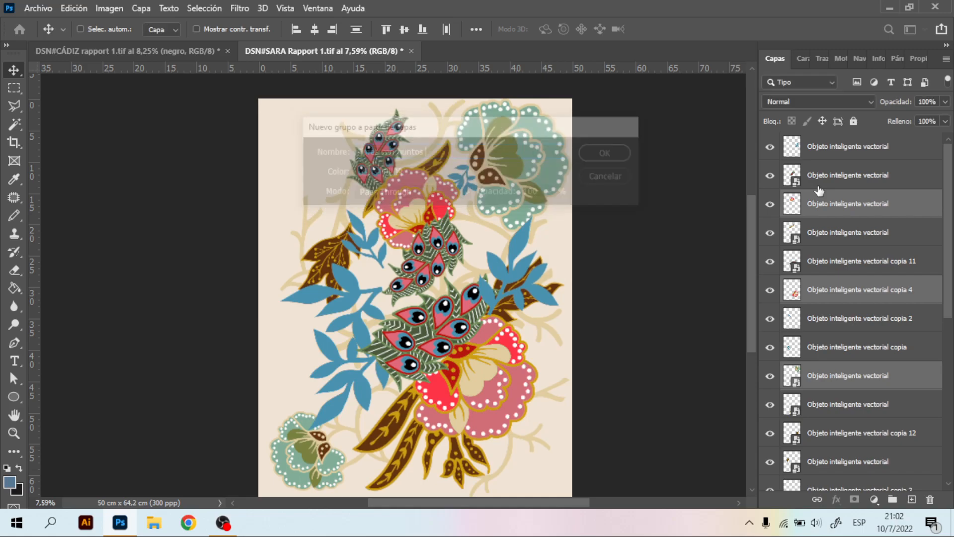
Step: Check the Flores con puntos group by toggling its visibility, and shift the whole group slightly down and to the left
left_click(771, 199)
left_click(771, 200)
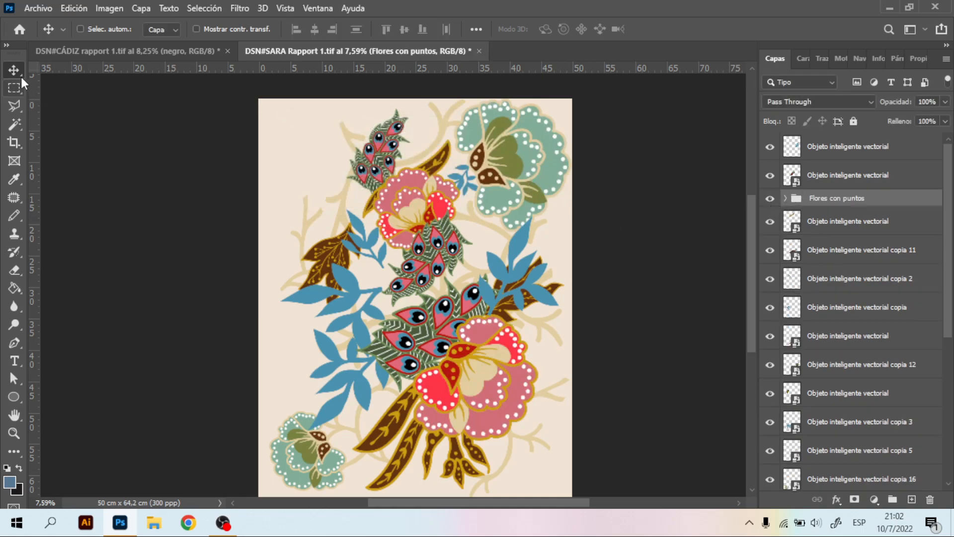
mouse_move(514, 173)
left_mouse_down()
mouse_move(345, 185)
mouse_move(372, 226)
mouse_move(468, 176)
mouse_move(528, 182)
left_mouse_up()
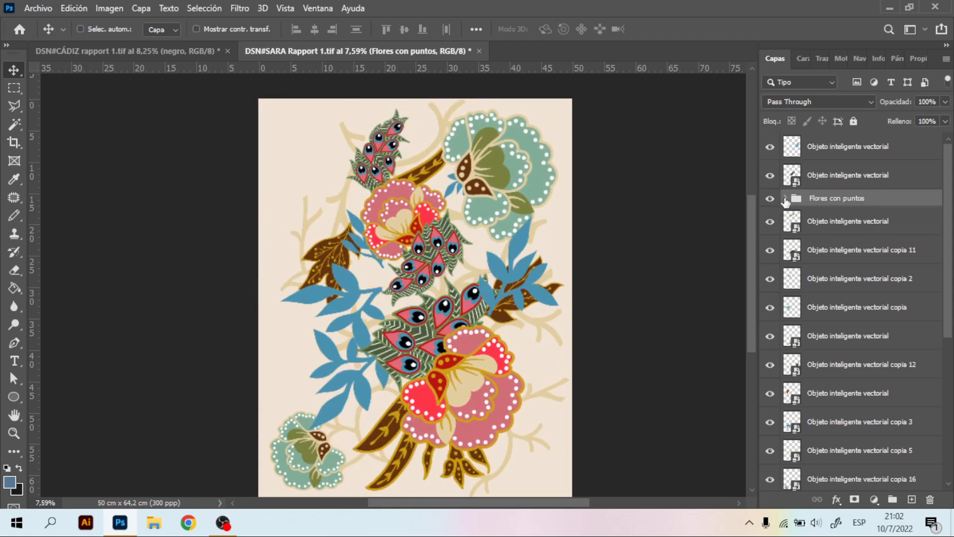
Step: Expand the Flores con puntos group, move the smaller pink flower down on its own, and select the green flower's layer
left_click(785, 199)
left_click(844, 221)
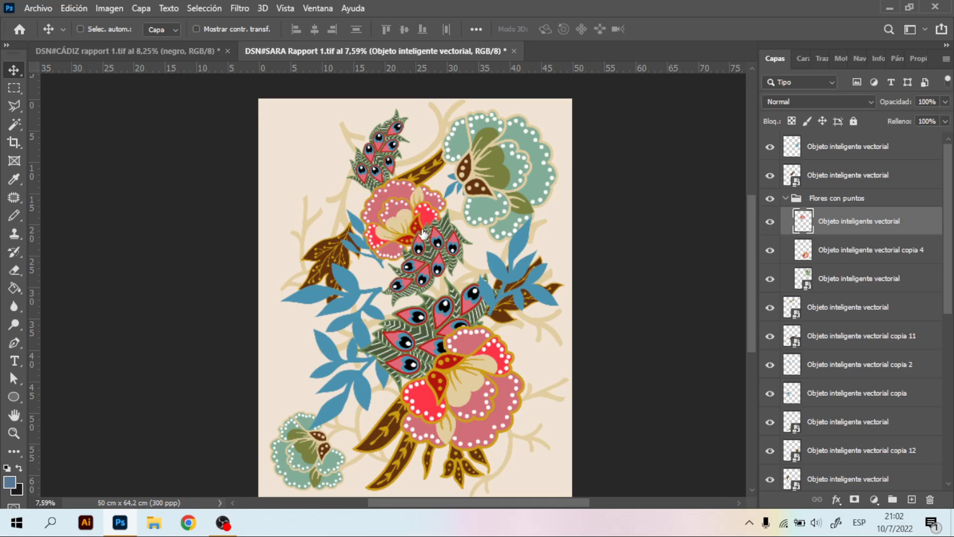
mouse_move(407, 229)
left_mouse_down()
mouse_move(277, 189)
mouse_move(408, 249)
mouse_move(420, 222)
left_mouse_up()
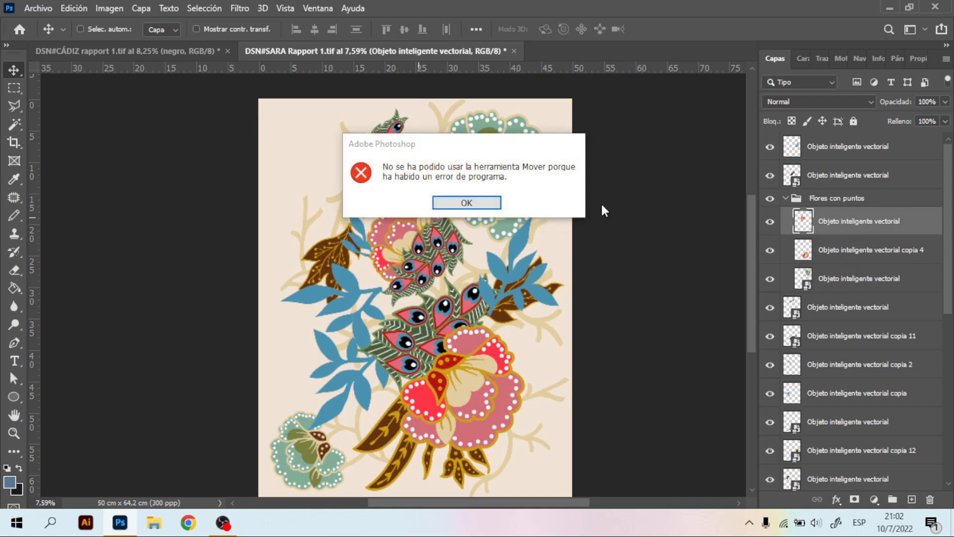
left_click(485, 204)
left_click(895, 288)
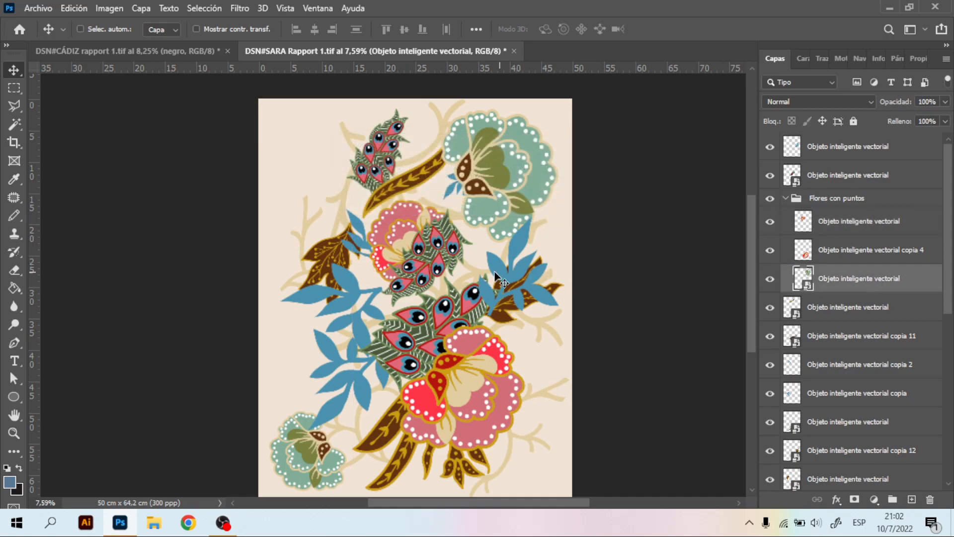
Step: Move the large green flower slightly to the right on its own, and collapse the Flores con puntos group
mouse_move(443, 261)
left_mouse_down()
mouse_move(489, 286)
mouse_move(432, 267)
mouse_move(450, 263)
left_mouse_up()
left_click(791, 200)
left_click(786, 198)
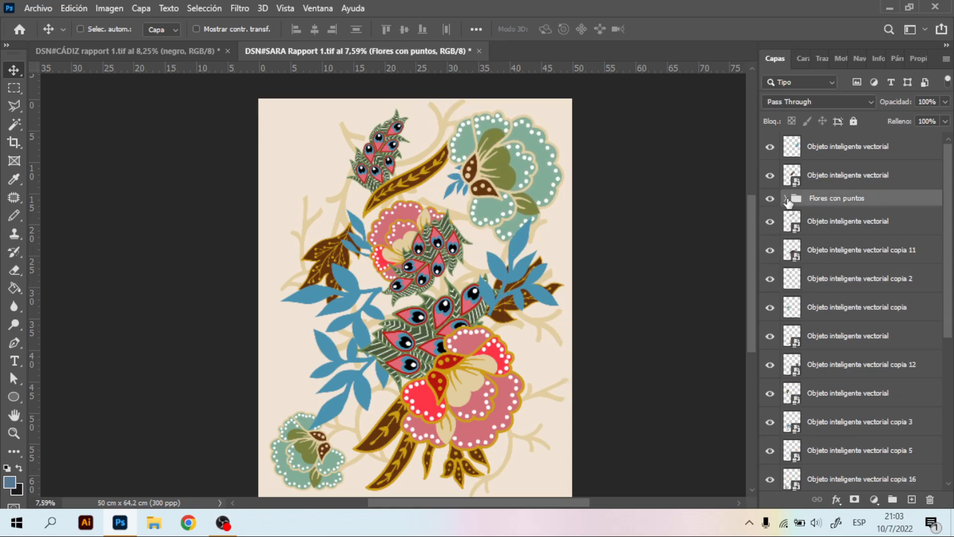
left_click(786, 198)
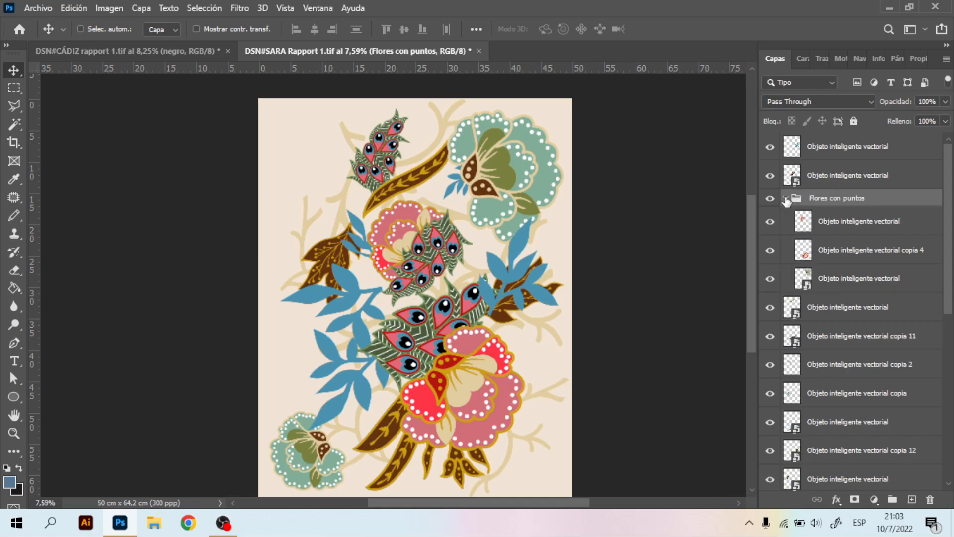
left_click(785, 198)
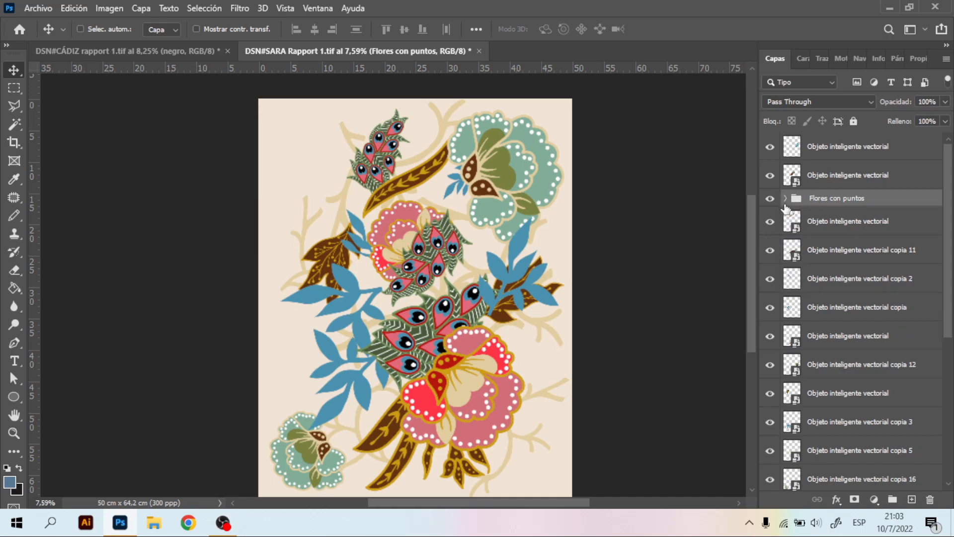
left_click(785, 200)
left_click(786, 199)
Step: Merge the Flores con puntos group into a single layer, try moving it down and to the left, and undo both
left_click(945, 60)
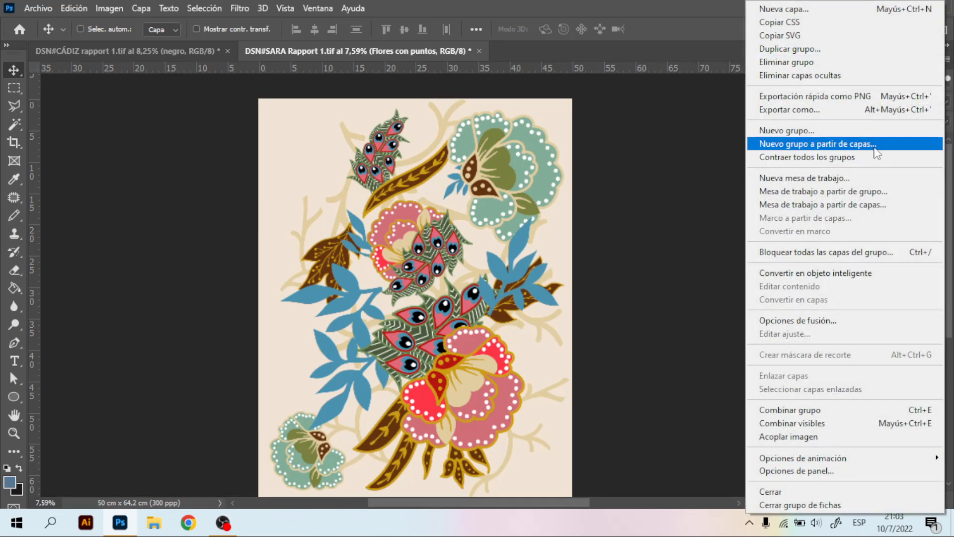
left_click(842, 412)
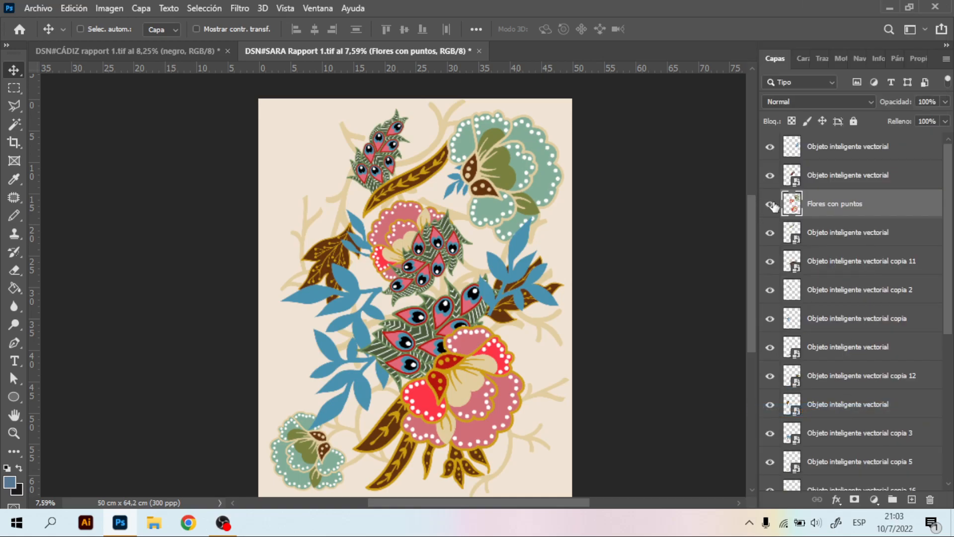
left_click_drag(528, 164, 513, 177)
key("ctrl+z")
key("ctrl+z")
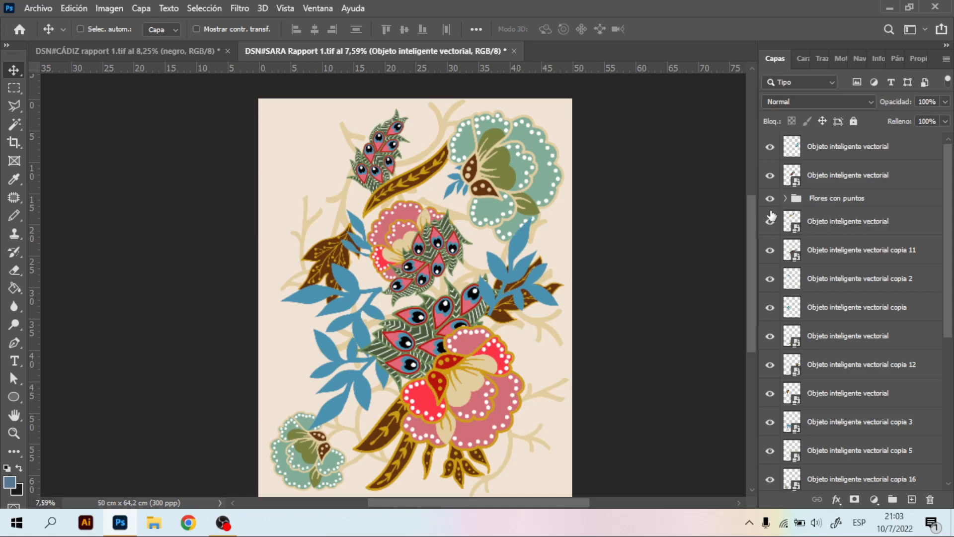
Step: Undo the Flores con puntos grouping and flower moves back to separate layers, and show the hidden peacock-feather layer
left_click(830, 156)
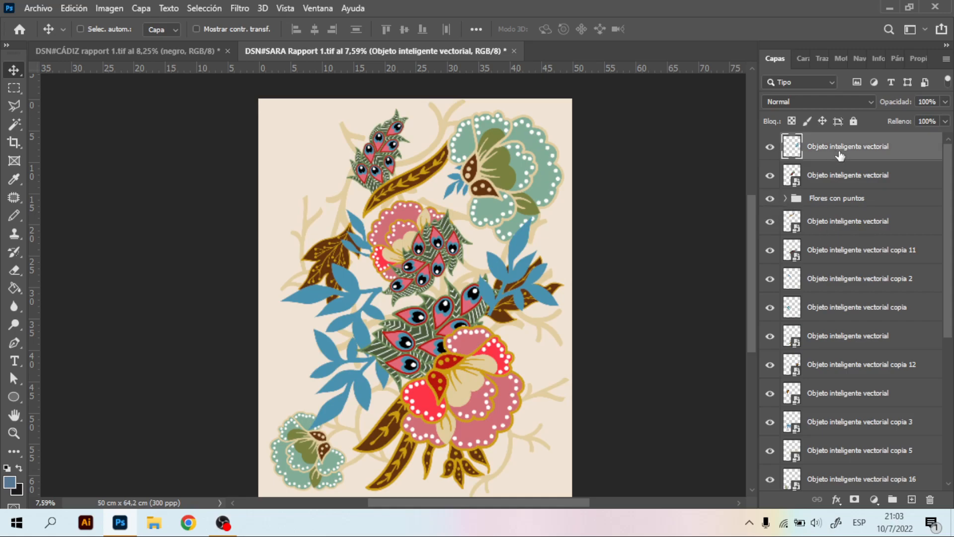
left_click(797, 198)
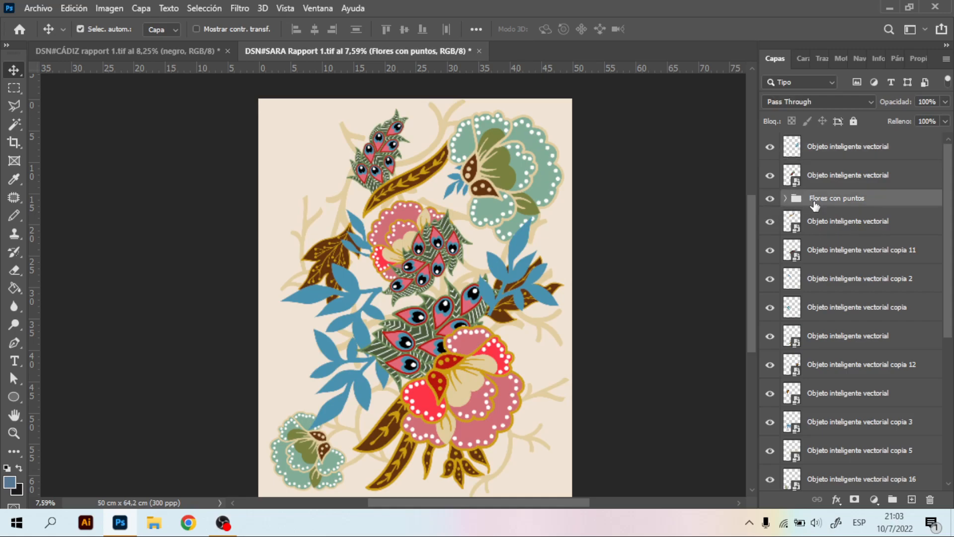
key("ctrl+z")
key("ctrl+z")
key("ctrl+z")
key("ctrl+z")
key("ctrl+z")
key("ctrl+z")
key("ctrl+z")
key("ctrl+z")
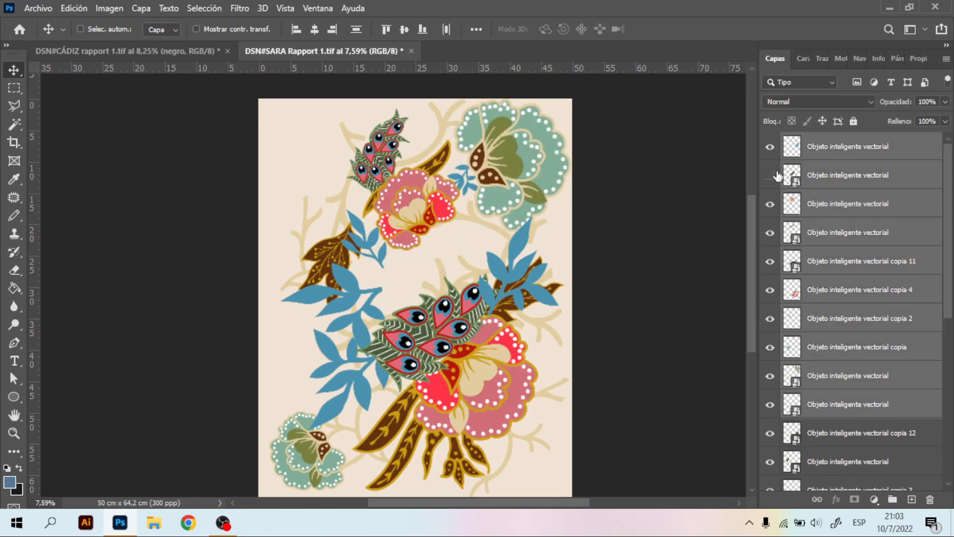
left_click(770, 175)
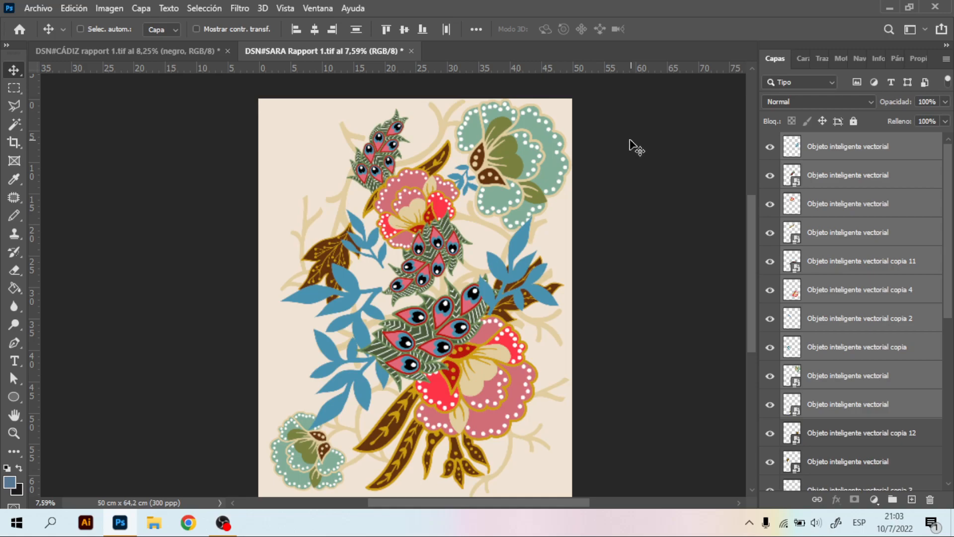
Step: Select all motif layers down to Objeto inteligente vectorial copia 7 and flatten the image, discarding the hidden layers
left_click(840, 154)
scroll(880, 331, "down", 2)
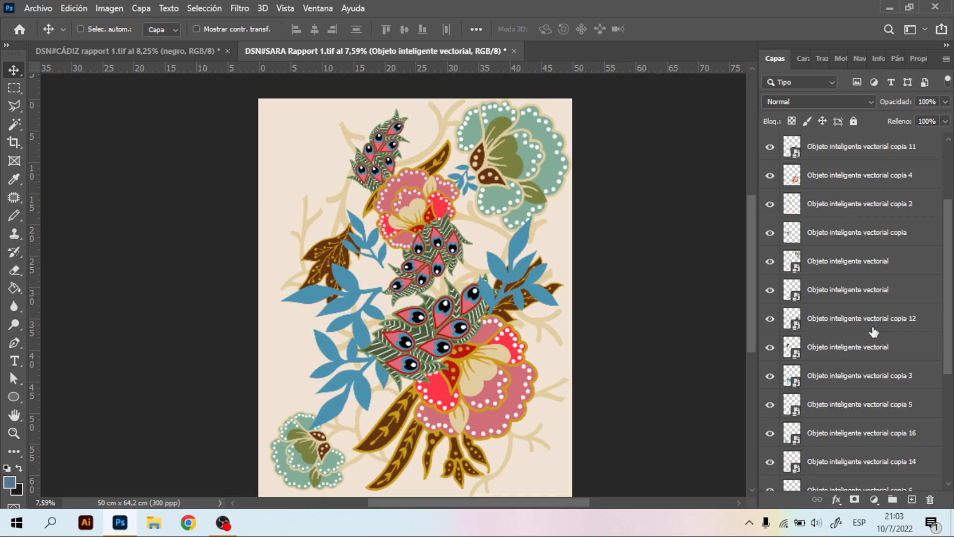
scroll(873, 331, "down", 4)
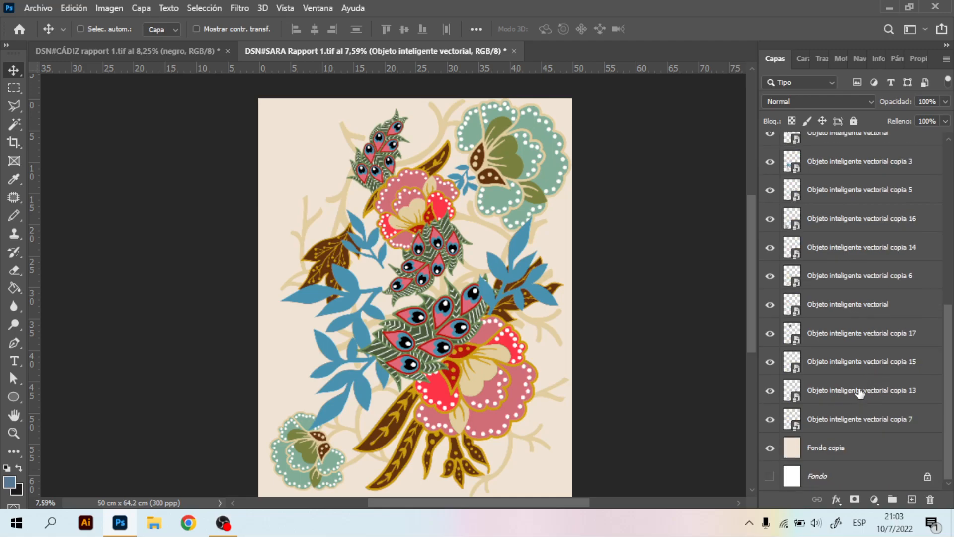
scroll(856, 389, "up", 10)
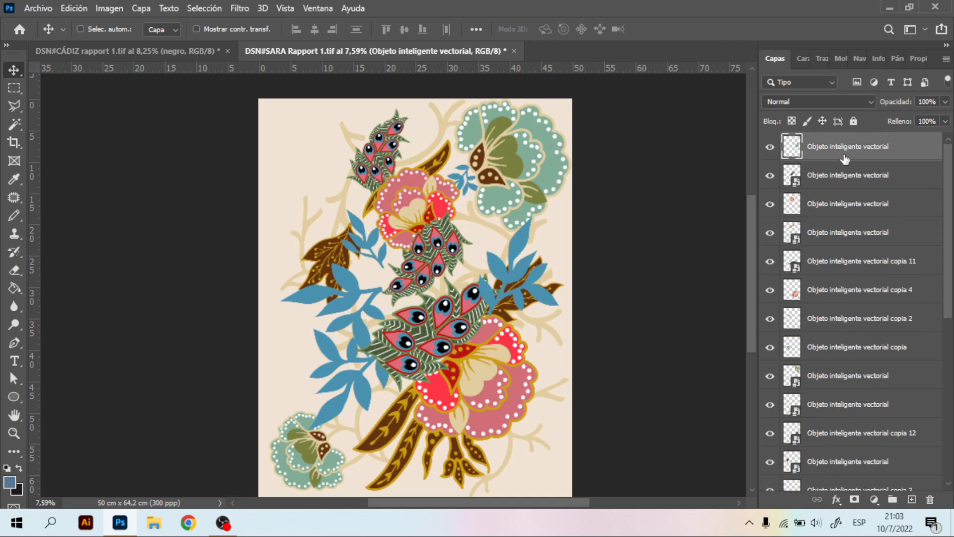
scroll(890, 243, "down", 5)
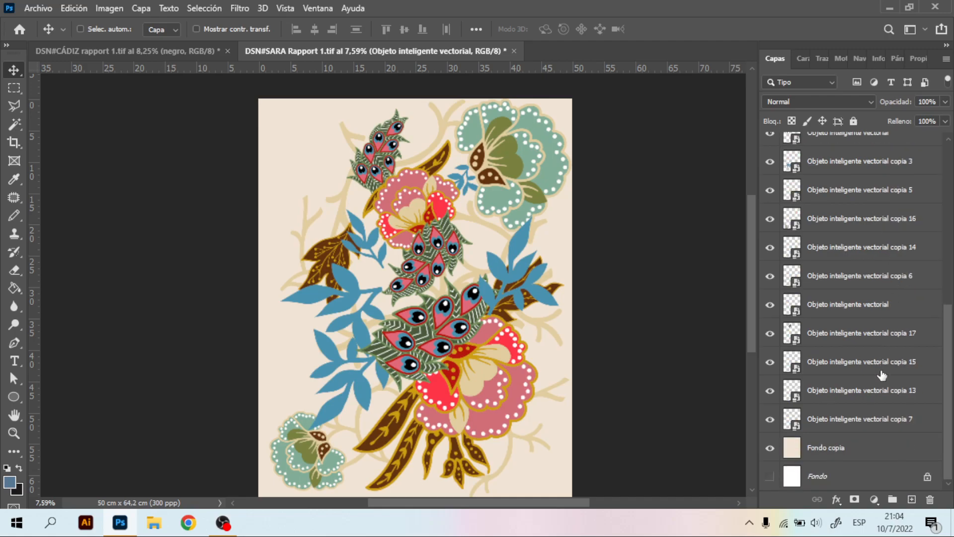
left_click(862, 422, "shift")
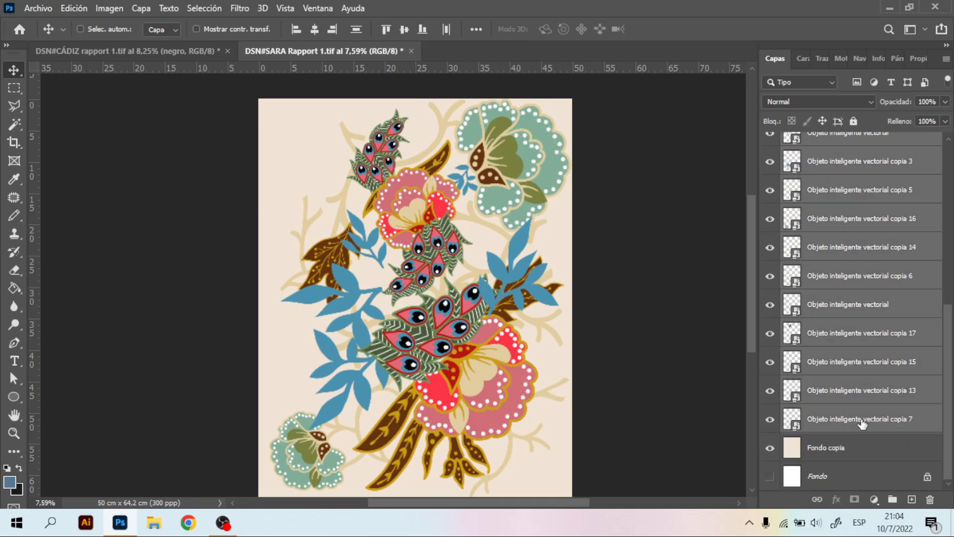
scroll(853, 392, "up", 5)
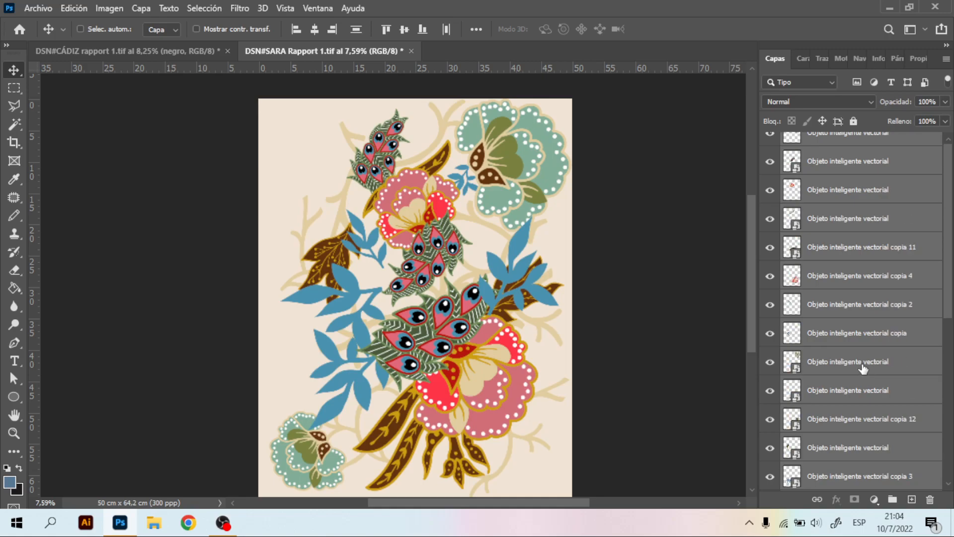
left_click(872, 159)
scroll(847, 283, "down", 5)
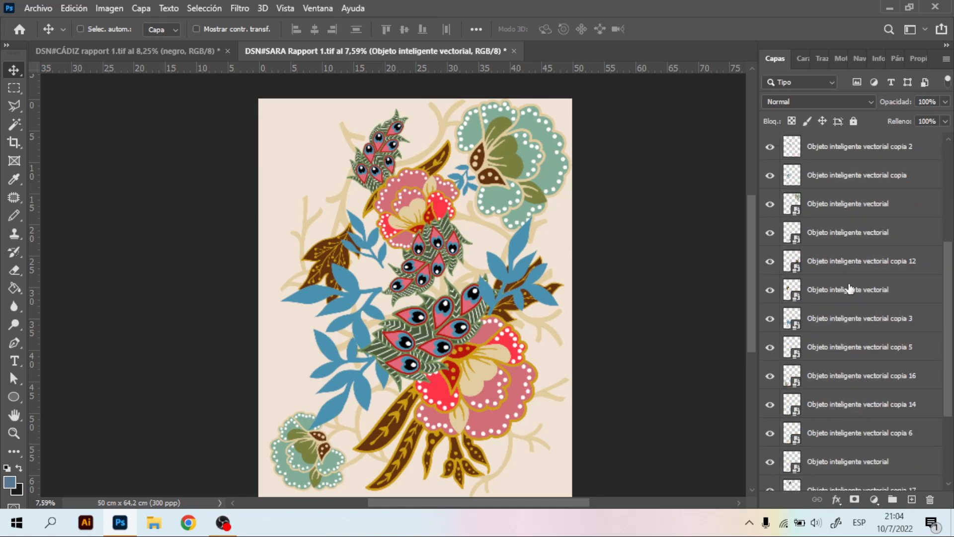
left_click(849, 423, "shift")
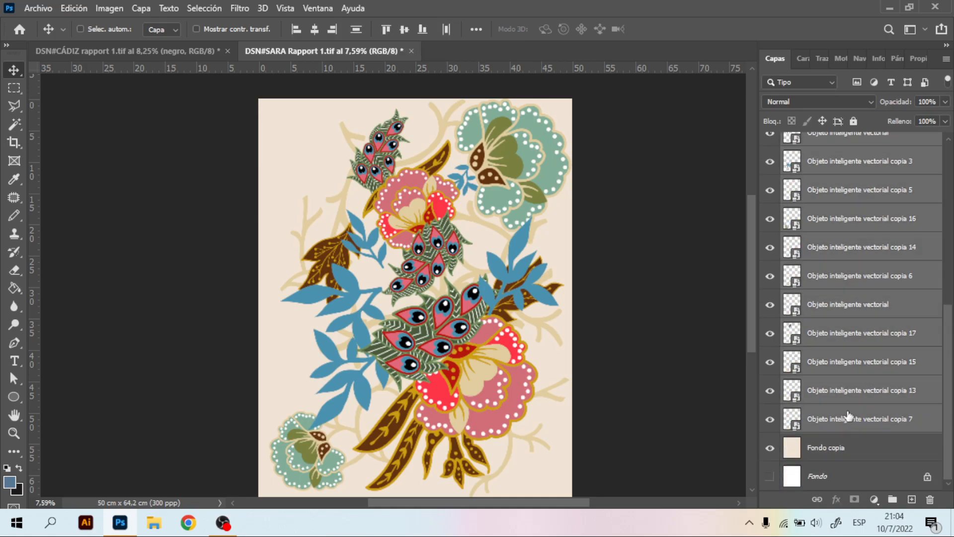
left_click(946, 60)
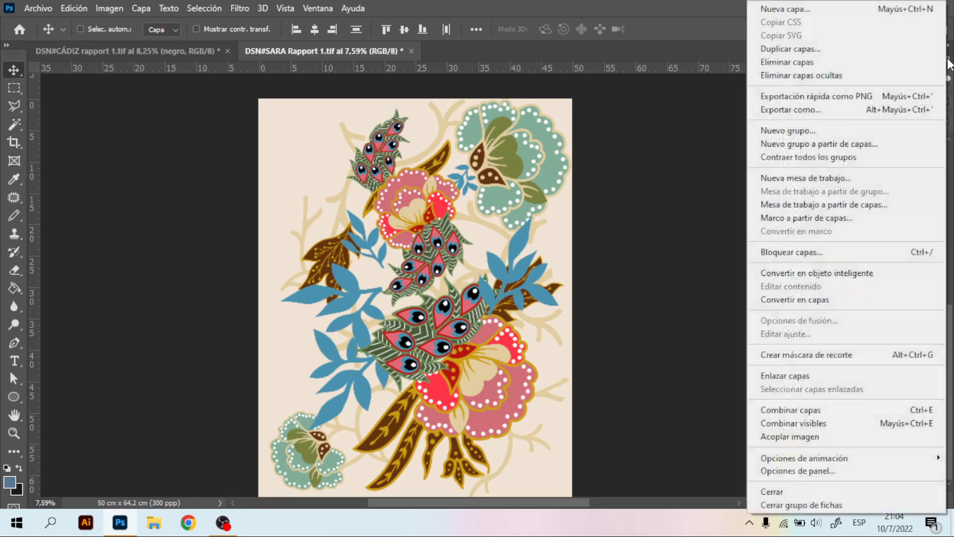
left_click(816, 436)
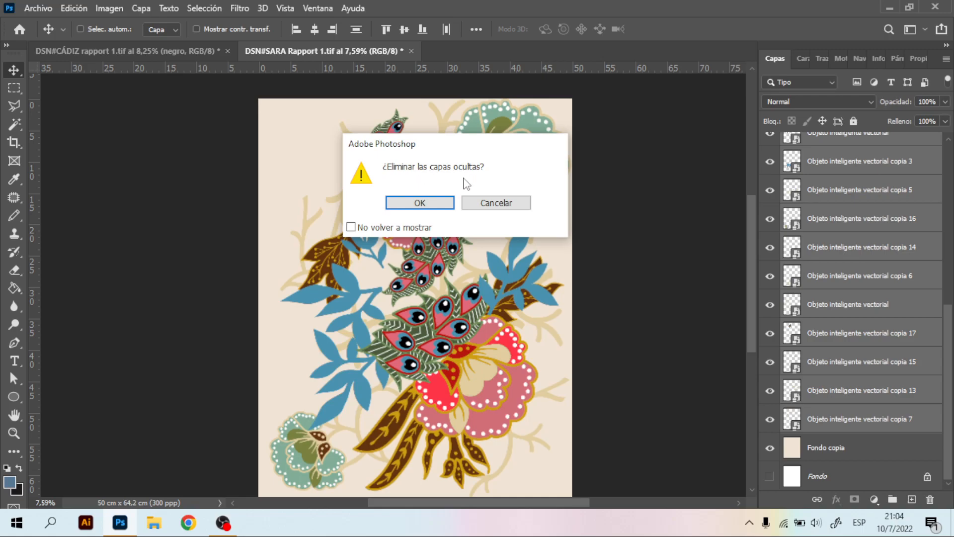
left_click(420, 203)
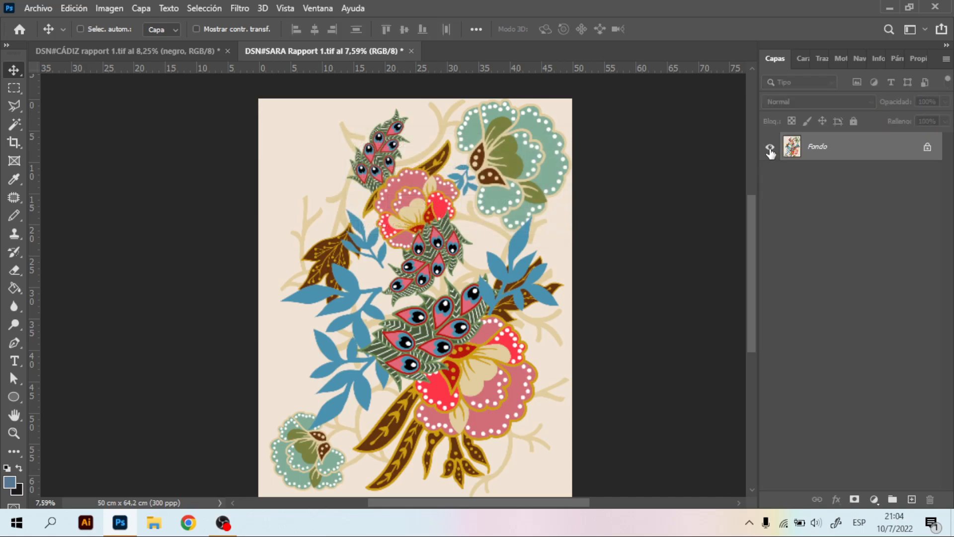
Step: Duplicate the flattened Fondo layer and toggle the visibility of the copy and the original
left_click_drag(828, 151, 913, 499)
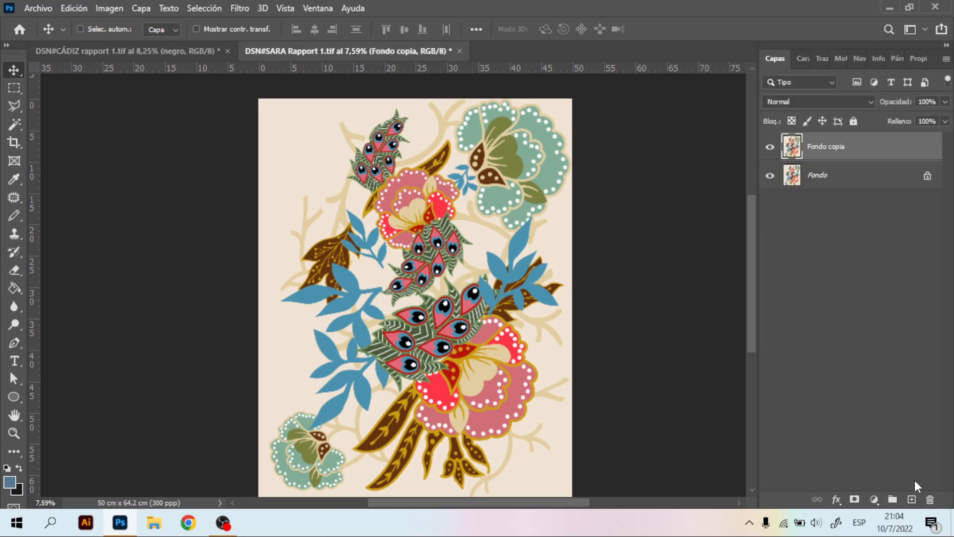
left_click(770, 148)
left_click(770, 149)
left_click(770, 175)
left_click(770, 148)
left_click(770, 148)
Step: Try moving the flattened artwork to the left, and undo everything back to the separate motif layers
left_click_drag(512, 210, 425, 196)
key("ctrl+z")
key("ctrl+z")
key("ctrl+z")
key("ctrl+z")
key("ctrl+z")
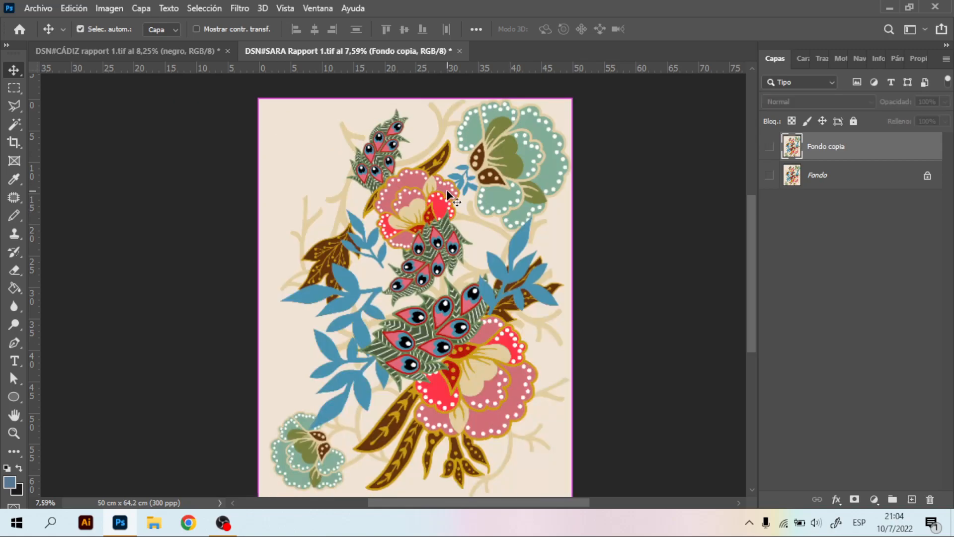
key("ctrl+z")
key("ctrl+z")
key("ctrl+z")
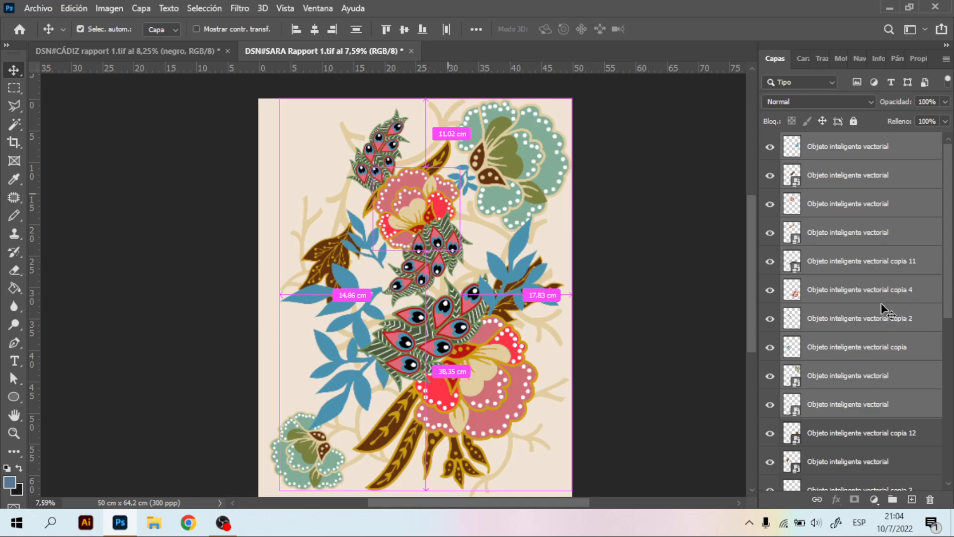
Step: Select every motif layer down to Objeto inteligente vectorial copia 7 and merge them into one layer above Fondo copia
left_click(872, 146)
scroll(887, 298, "down", 3)
scroll(901, 333, "down", 2)
scroll(900, 330, "up", 8)
scroll(851, 248, "down", 5)
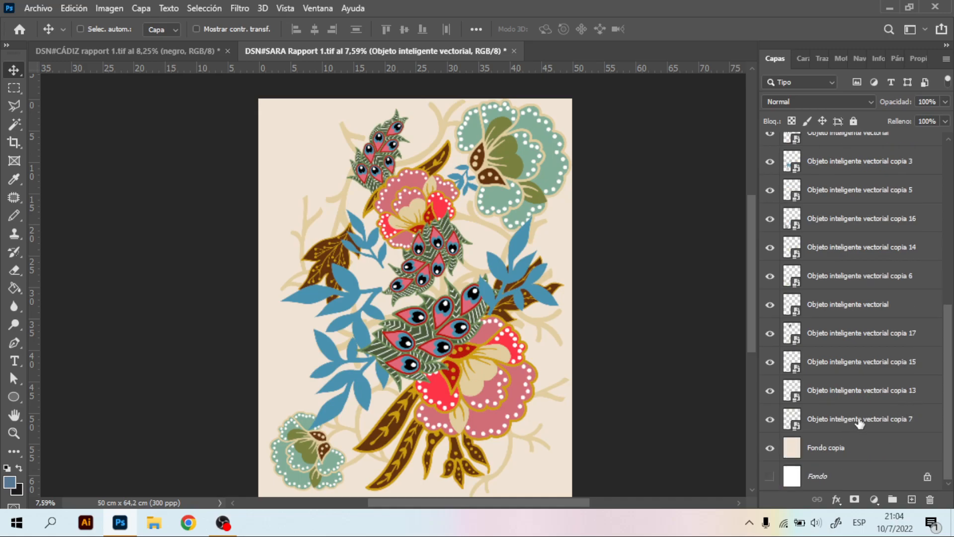
left_click(859, 422, "shift")
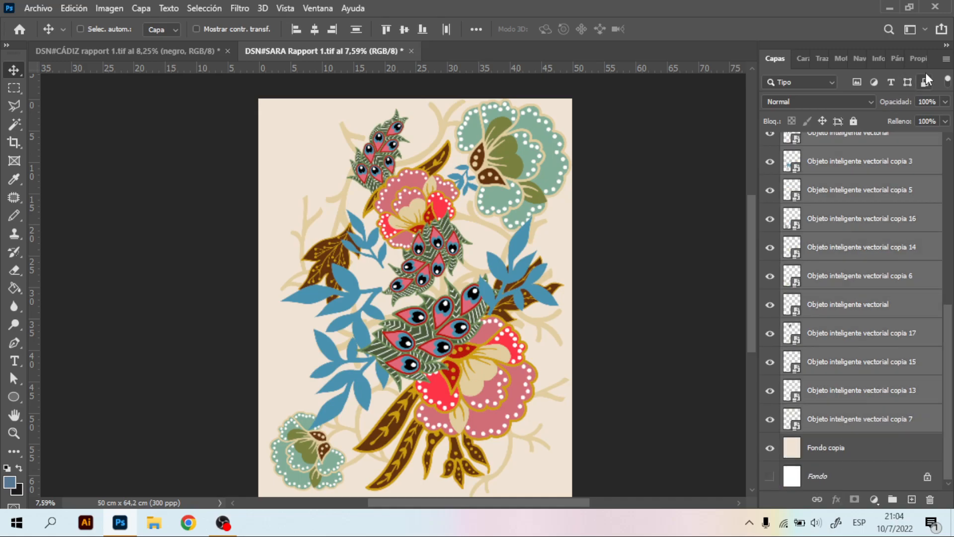
left_click(947, 59)
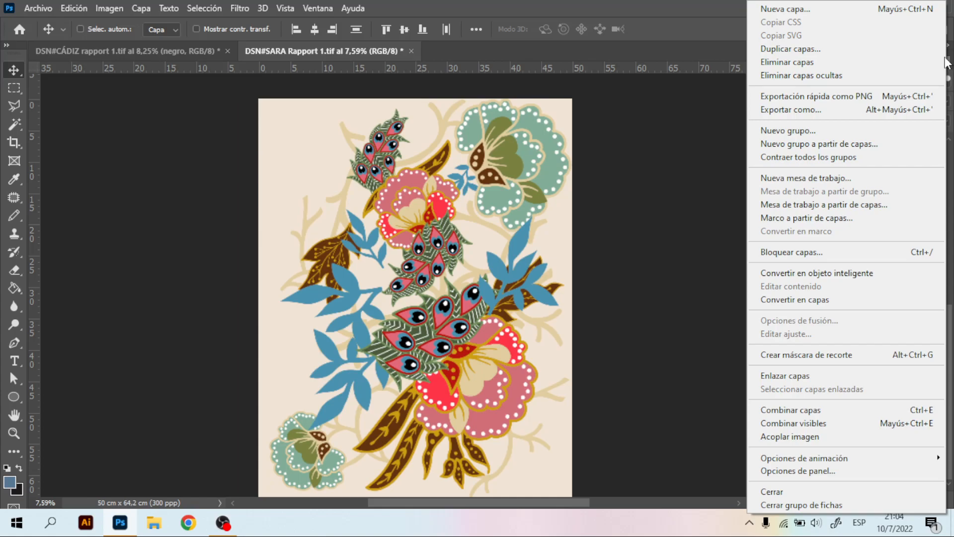
left_click(815, 409)
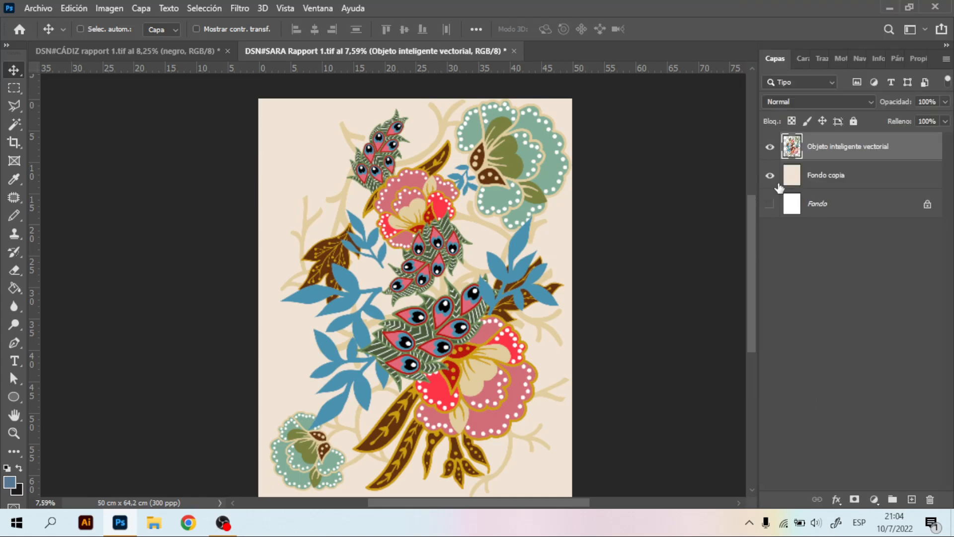
Step: Check the separation of artwork and background by toggling the visibility of Fondo copia and the merged motif layer
left_click(769, 176)
left_click(770, 176)
left_click(769, 146)
left_click(770, 146)
Step: Fill the Fondo copia background layer with the blue foreground colour 61768f using the Paint Bucket
left_click(827, 175)
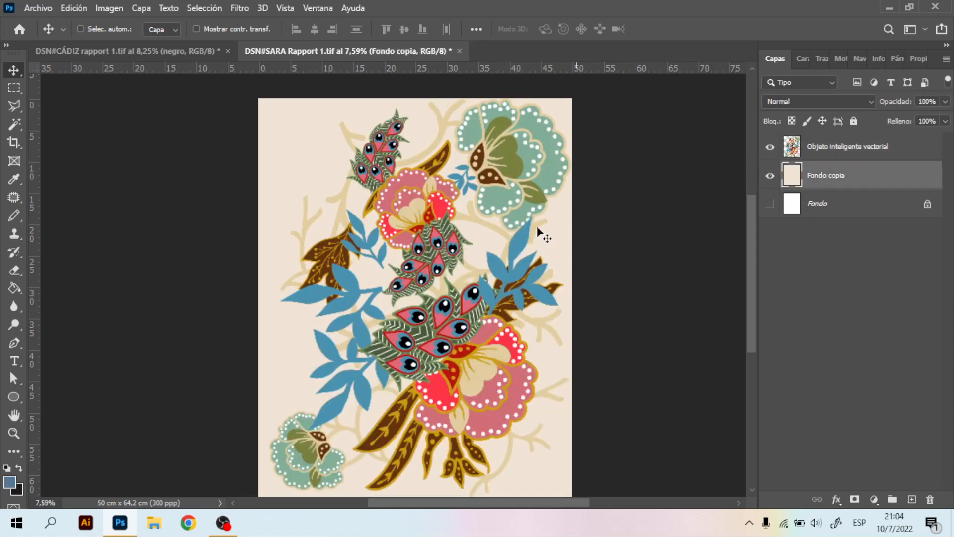
scroll(440, 148, "up", 8)
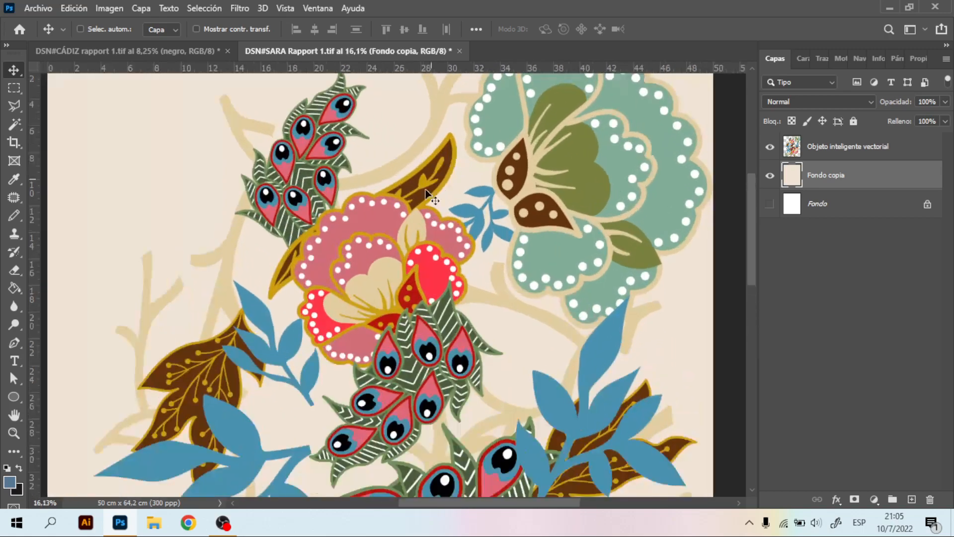
scroll(191, 348, "down", 2)
left_click(11, 481)
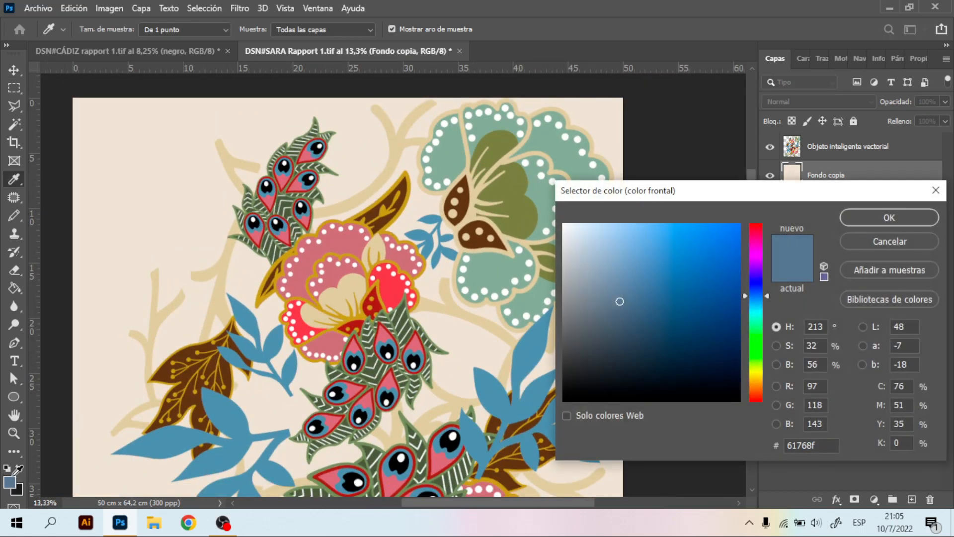
scroll(258, 343, "down", 1)
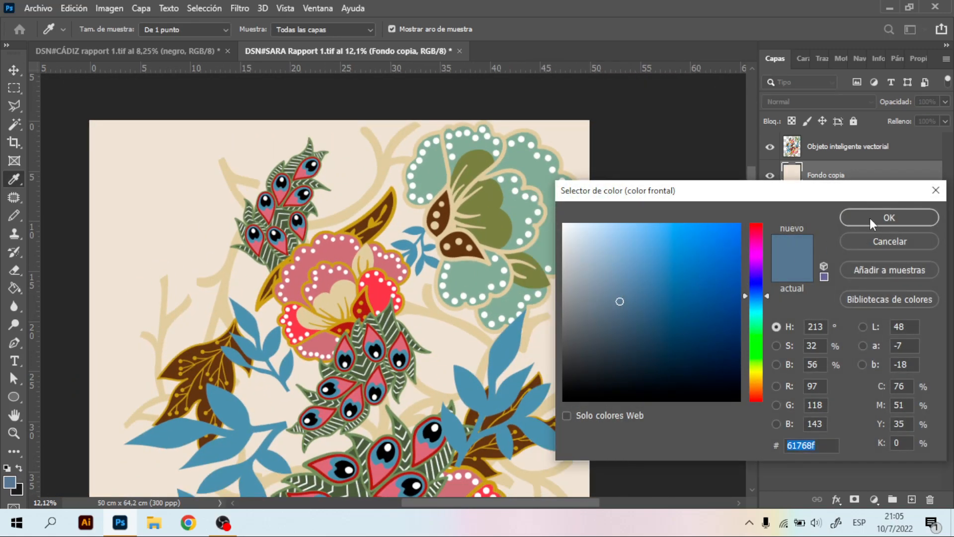
left_click(872, 218)
key("g")
left_click(363, 188)
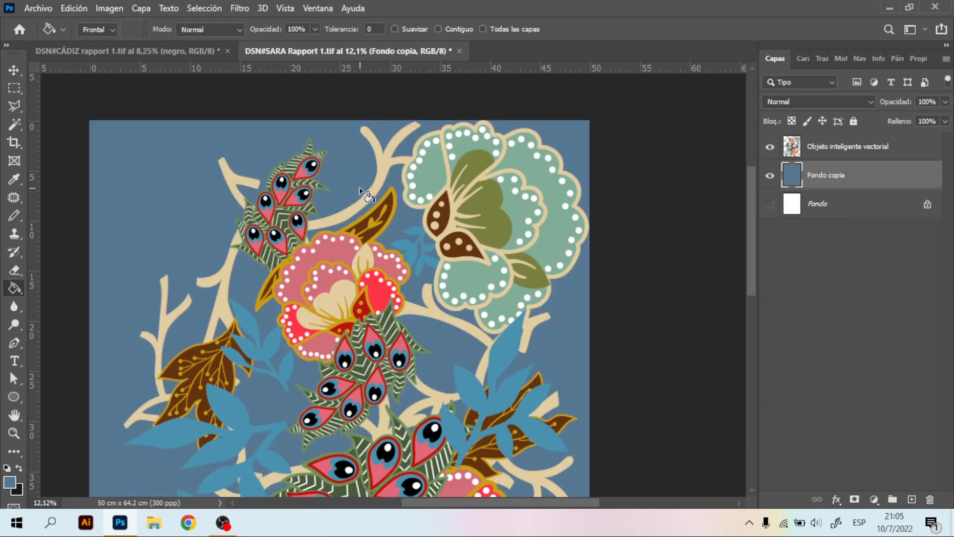
Step: Move the merged motif layer about 3 cm to the left over the blue background, and select the Fondo copia layer
scroll(362, 188, "down", 4)
scroll(390, 215, "up", 2)
left_click(834, 146)
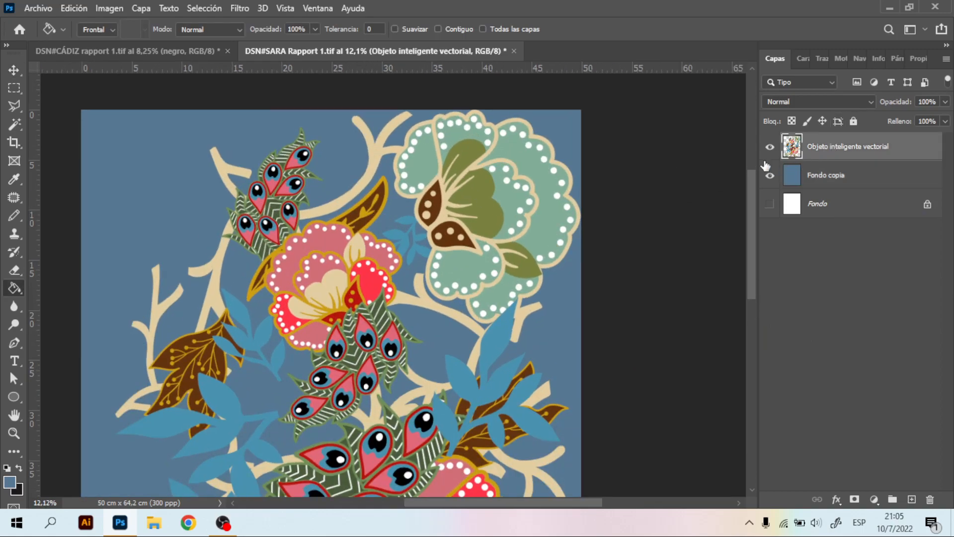
key("v")
mouse_move(449, 240)
left_mouse_down()
mouse_move(391, 213)
mouse_move(455, 244)
mouse_move(412, 212)
mouse_move(418, 236)
left_mouse_up()
left_click(828, 175)
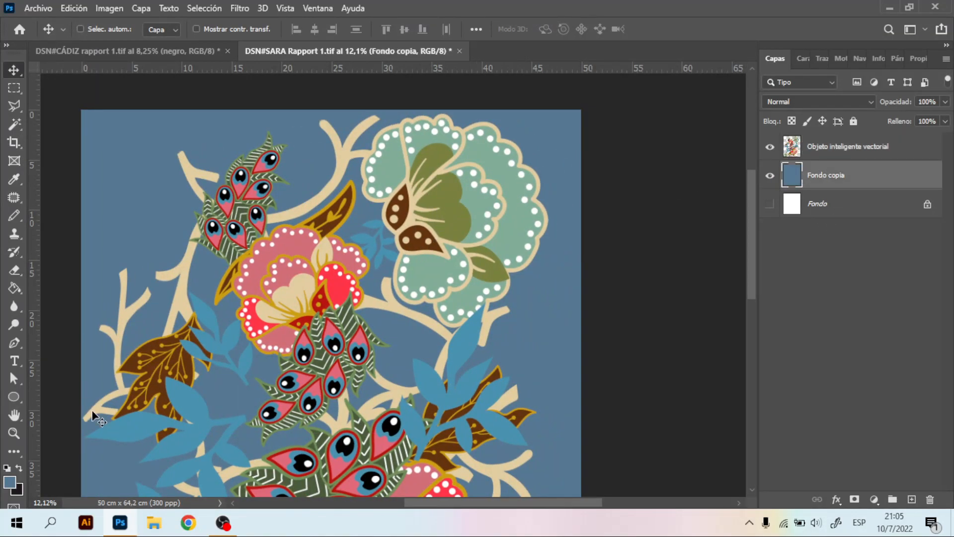
Step: Change the foreground colour to a lighter, brighter blue and fill the Fondo copia background layer with it using the Paint Bucket
left_click(9, 482)
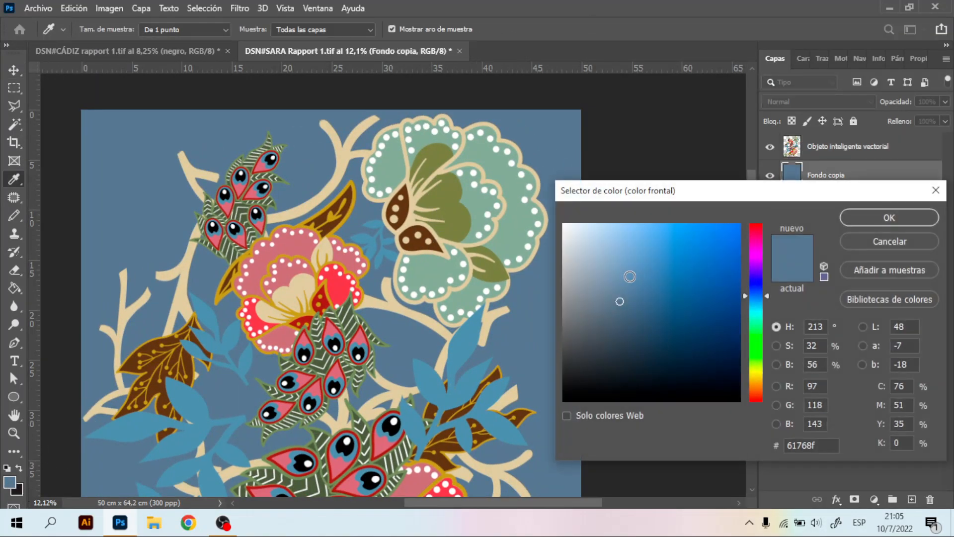
left_click(630, 249)
left_click(914, 217)
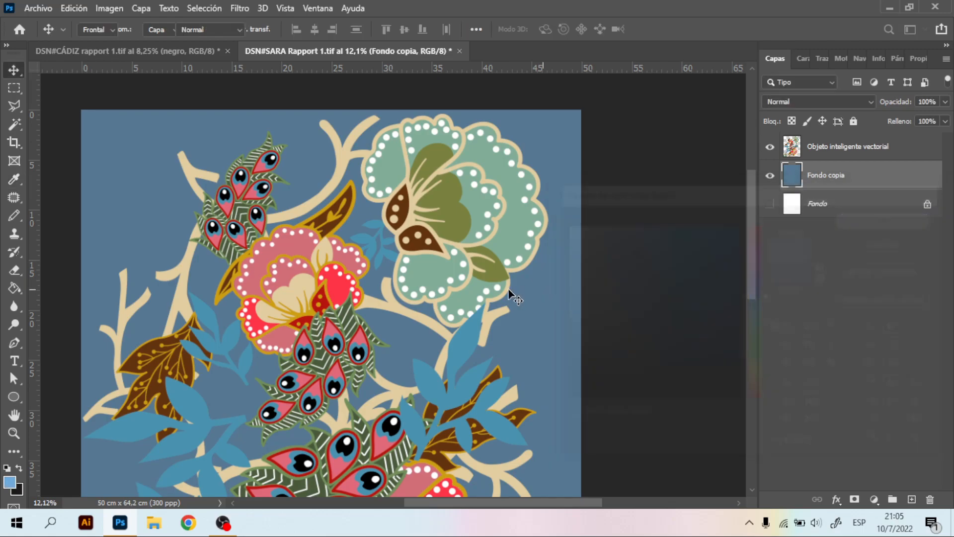
left_click(467, 287)
scroll(435, 268, "down", 4)
scroll(395, 276, "up", 5)
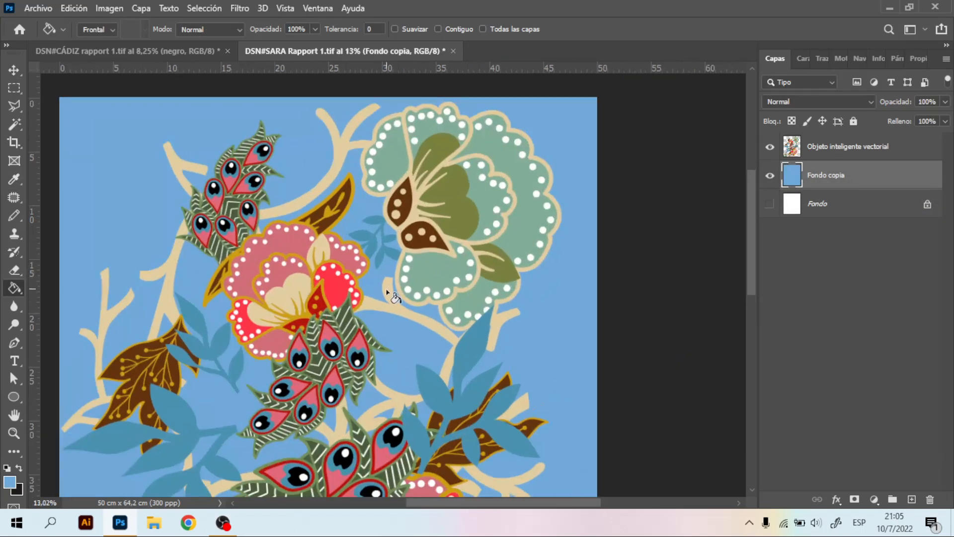
scroll(587, 142, "down", 4)
scroll(594, 148, "down", 1)
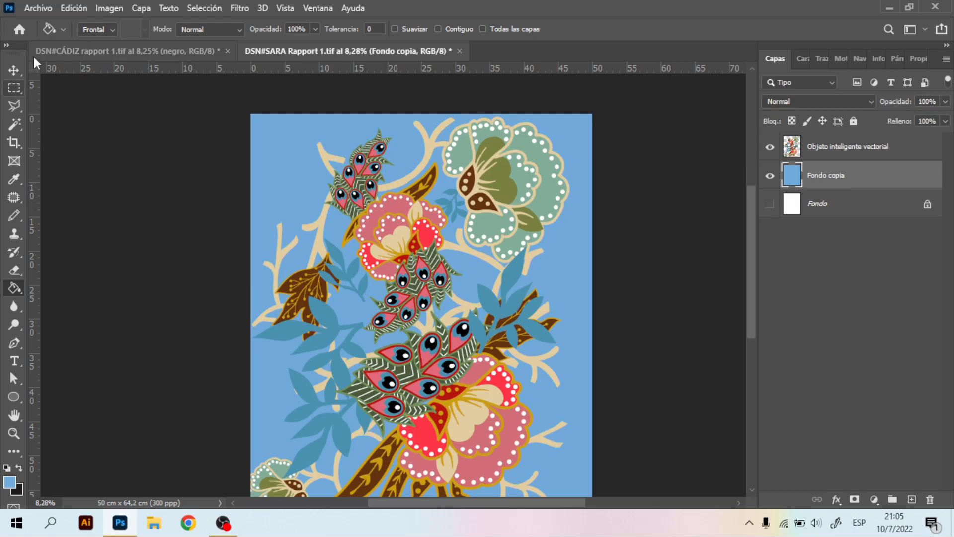
Step: Review the layer merging commands Combinar hacia abajo, Combinar visibles and Acoplar imagen without applying any of them
left_click(14, 70)
left_click(947, 59)
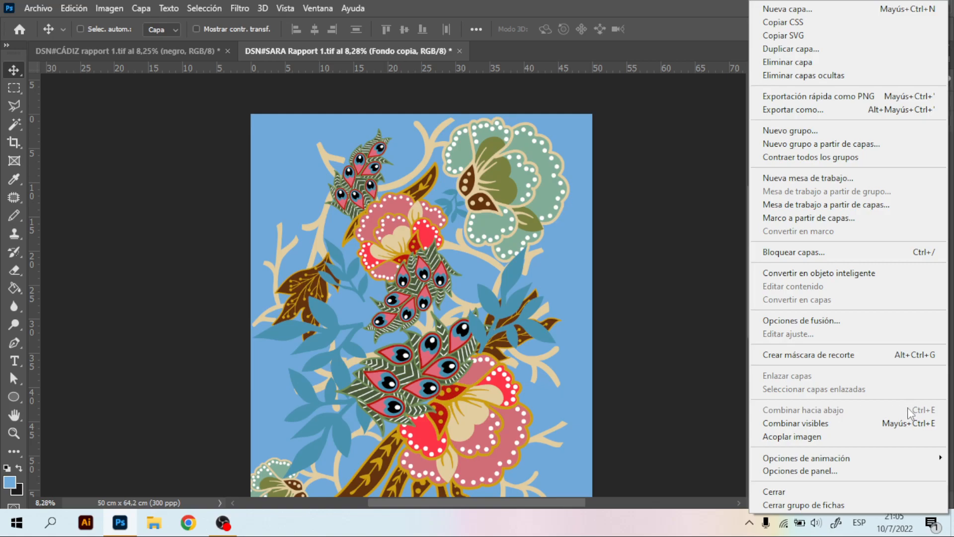
left_click(604, 234)
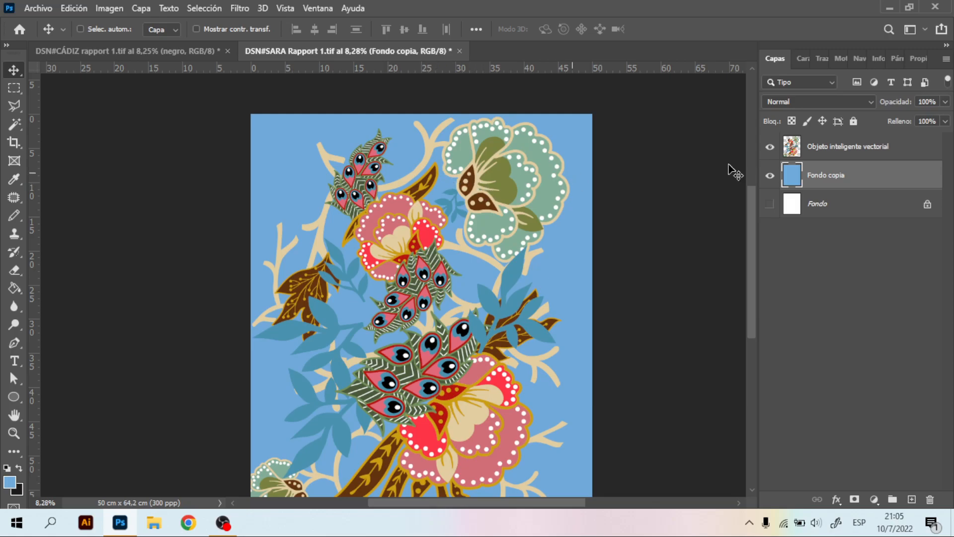
Step: Select the merged Objeto inteligente vectorial layer and move its motifs about 2 cm right and 1 cm down over the background
left_click(783, 152)
left_click(770, 147)
left_click(769, 146)
left_click_drag(557, 218, 537, 205)
scroll(525, 190, "down", 1)
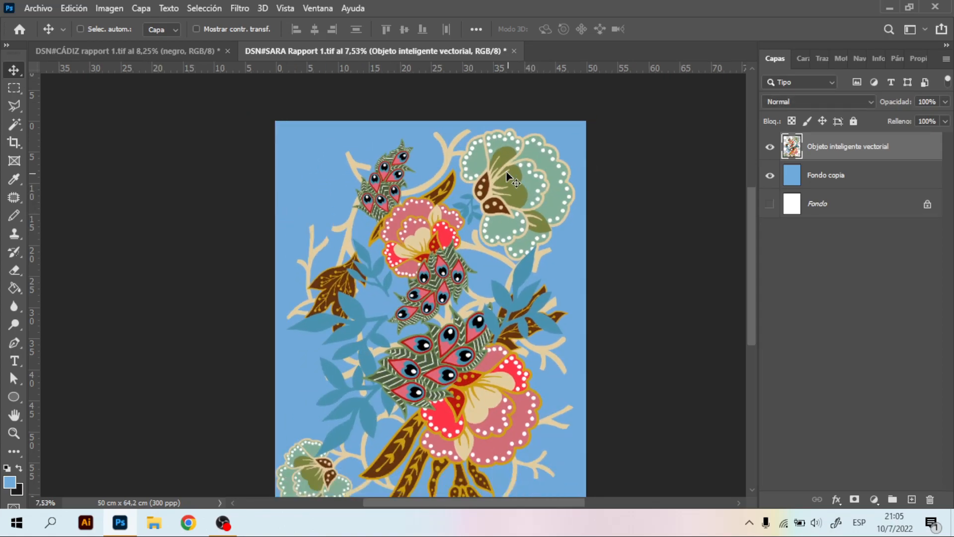
Step: Check that artwork and background are separate by toggling the visibility of Objeto inteligente vectorial and Fondo copia
left_click(770, 147)
scroll(511, 209, "down", 2)
scroll(534, 234, "up", 2)
left_click(770, 175)
left_click(770, 175)
left_click(769, 147)
scroll(514, 203, "down", 1)
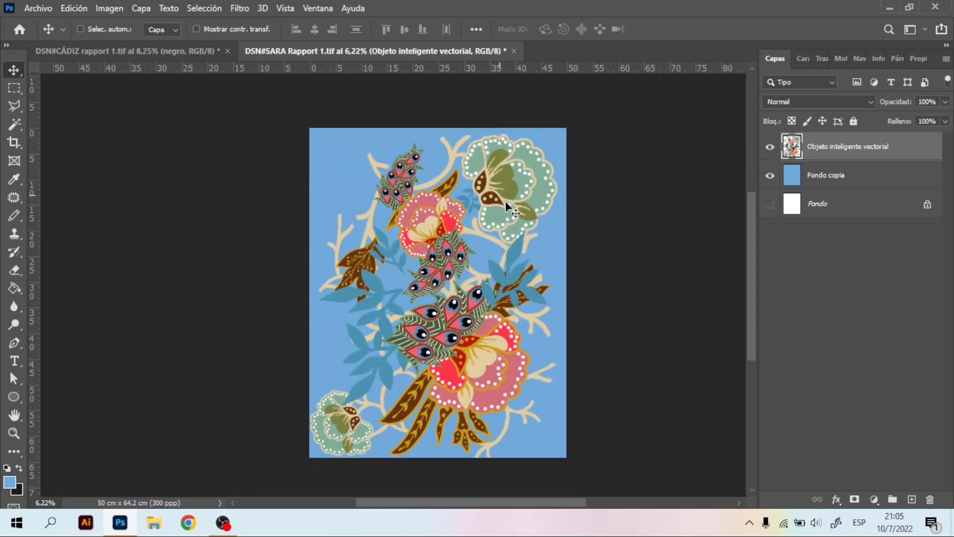
scroll(521, 308, "up", 2)
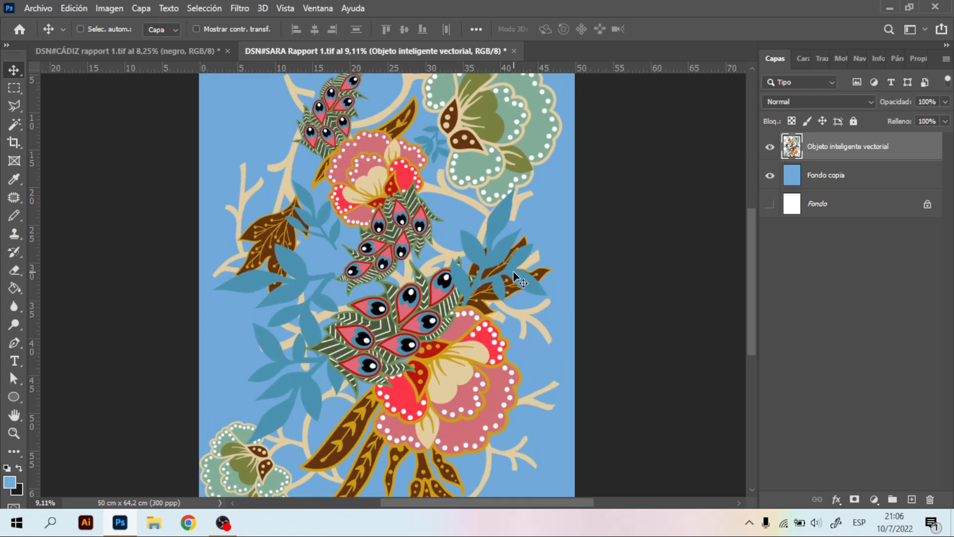
scroll(510, 298, "down", 1)
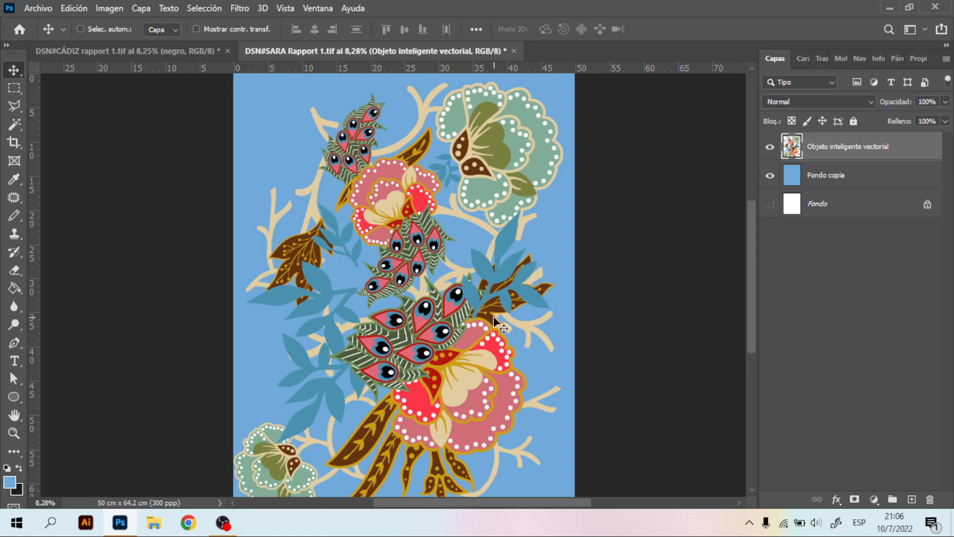
left_click(234, 524)
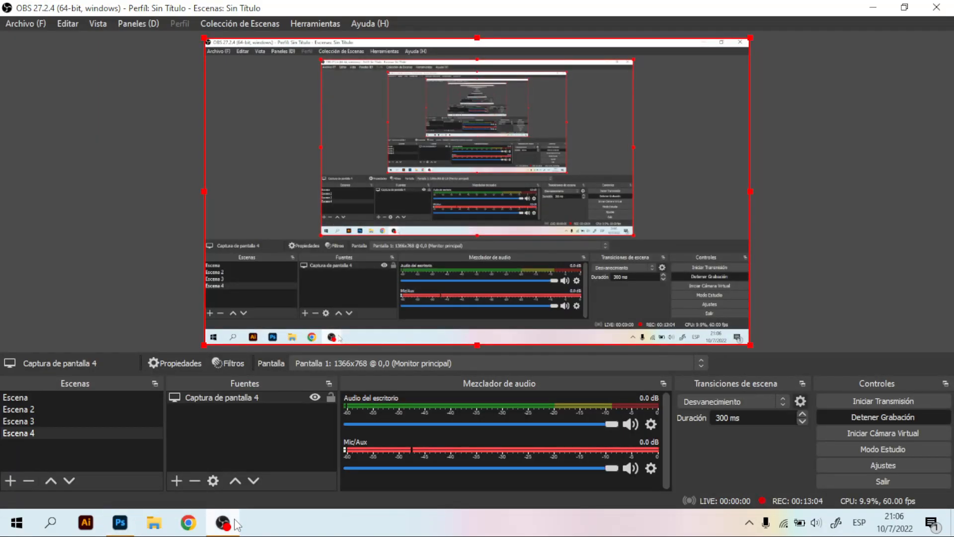